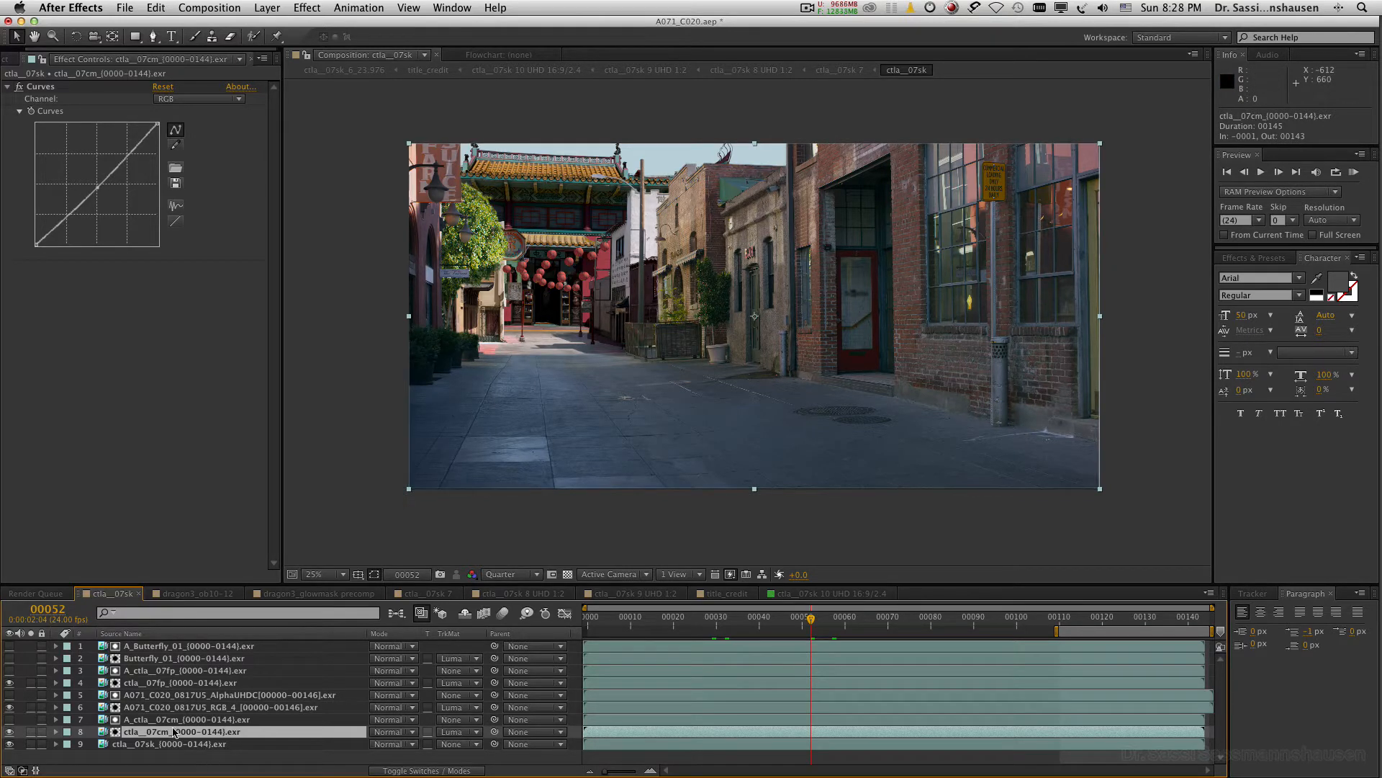
# Compare the image with the ctla__07cm layer hidden and shown, and inspect its Red, Green and Blue curves.
pyautogui.click(10, 731)
pyautogui.click(10, 732)
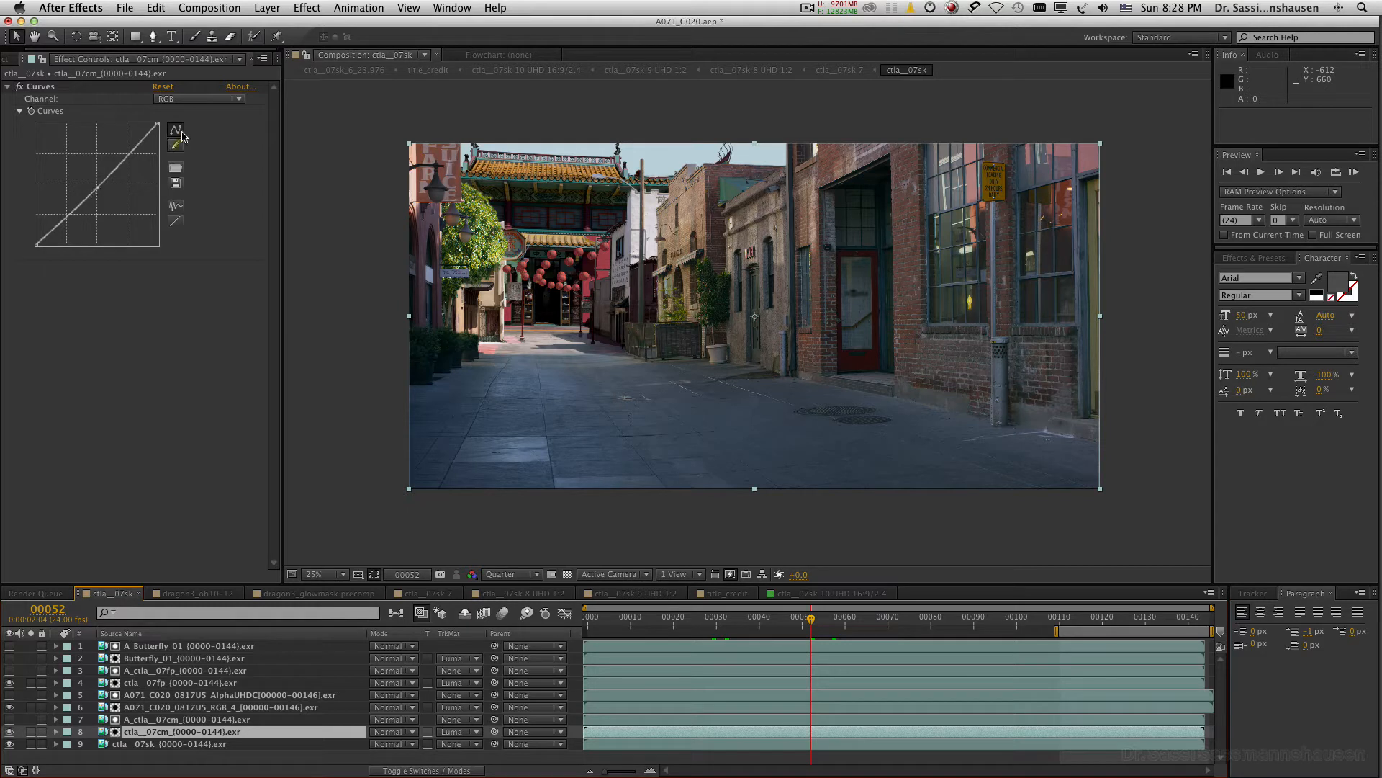
pyautogui.click(187, 100)
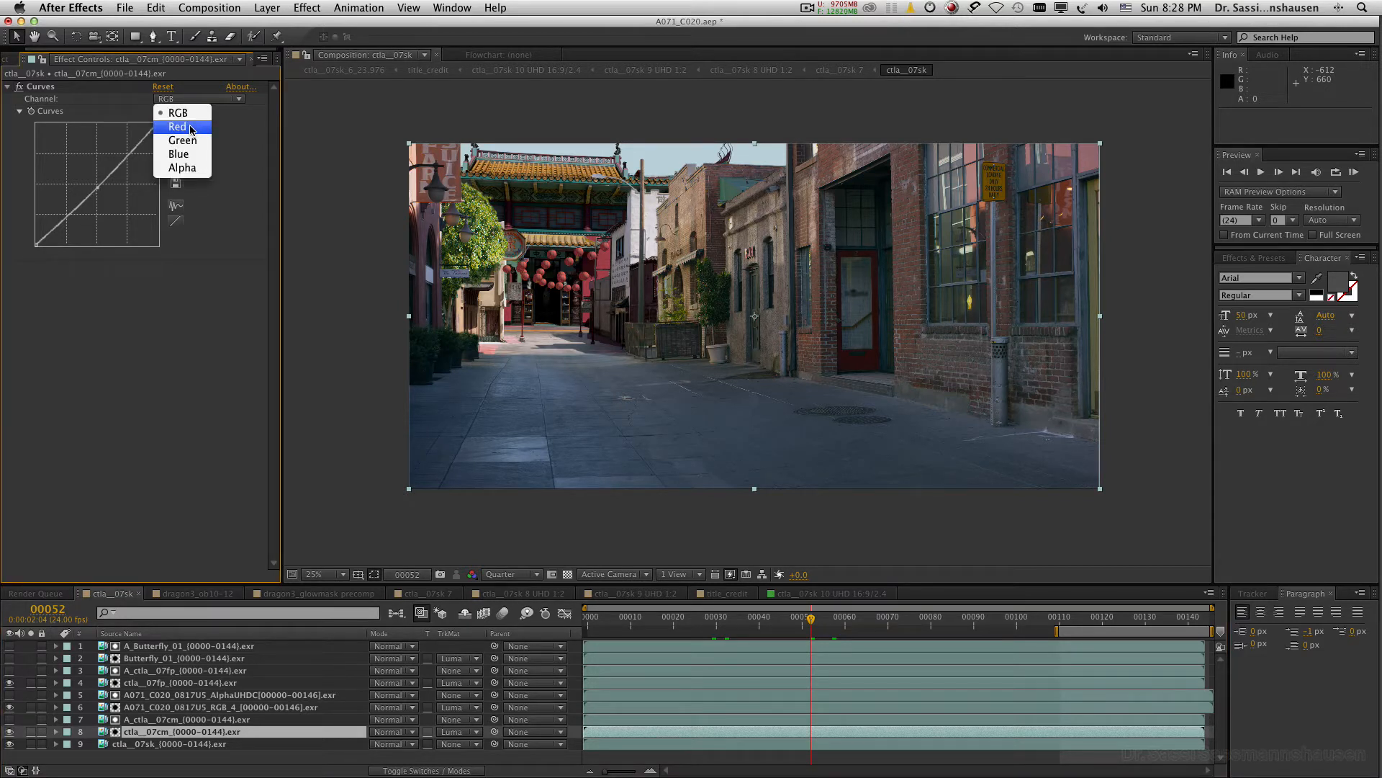
pyautogui.click(191, 127)
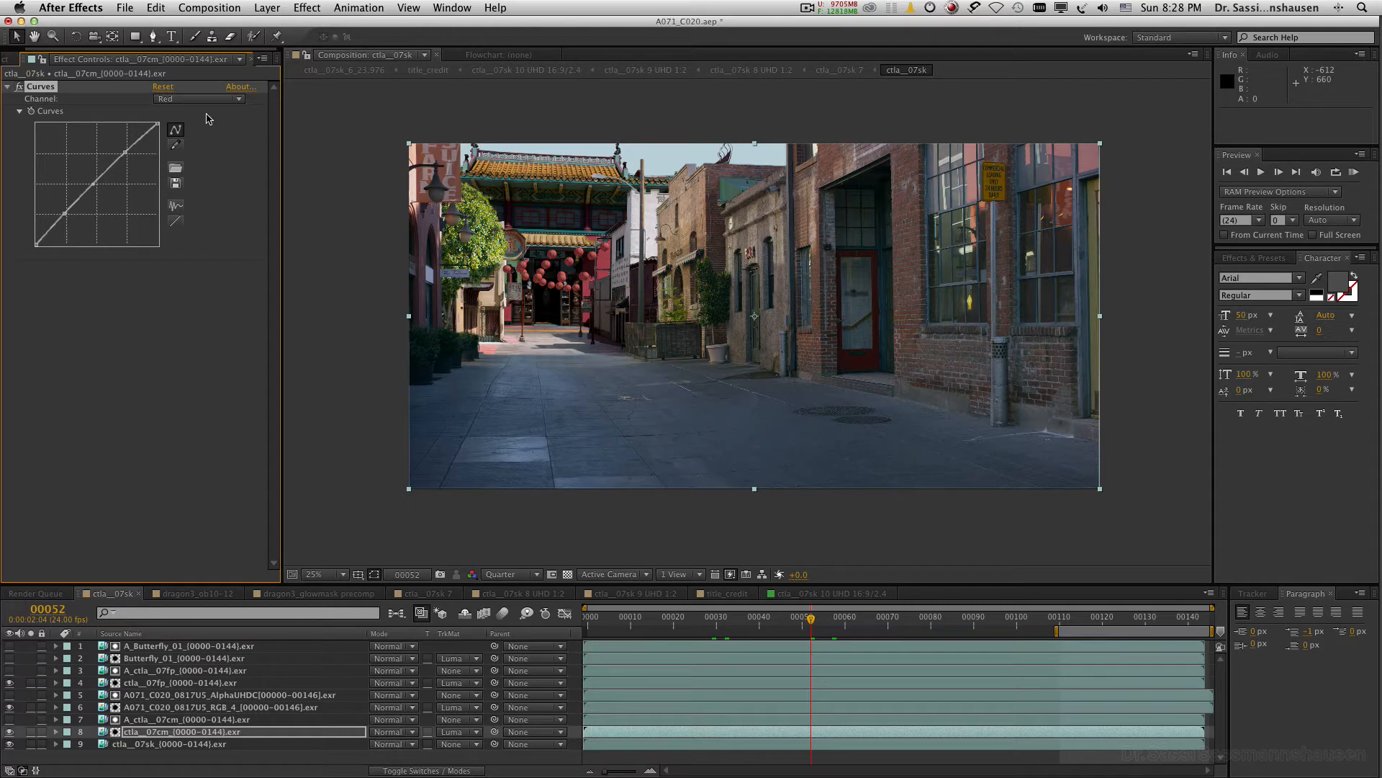
pyautogui.click(205, 100)
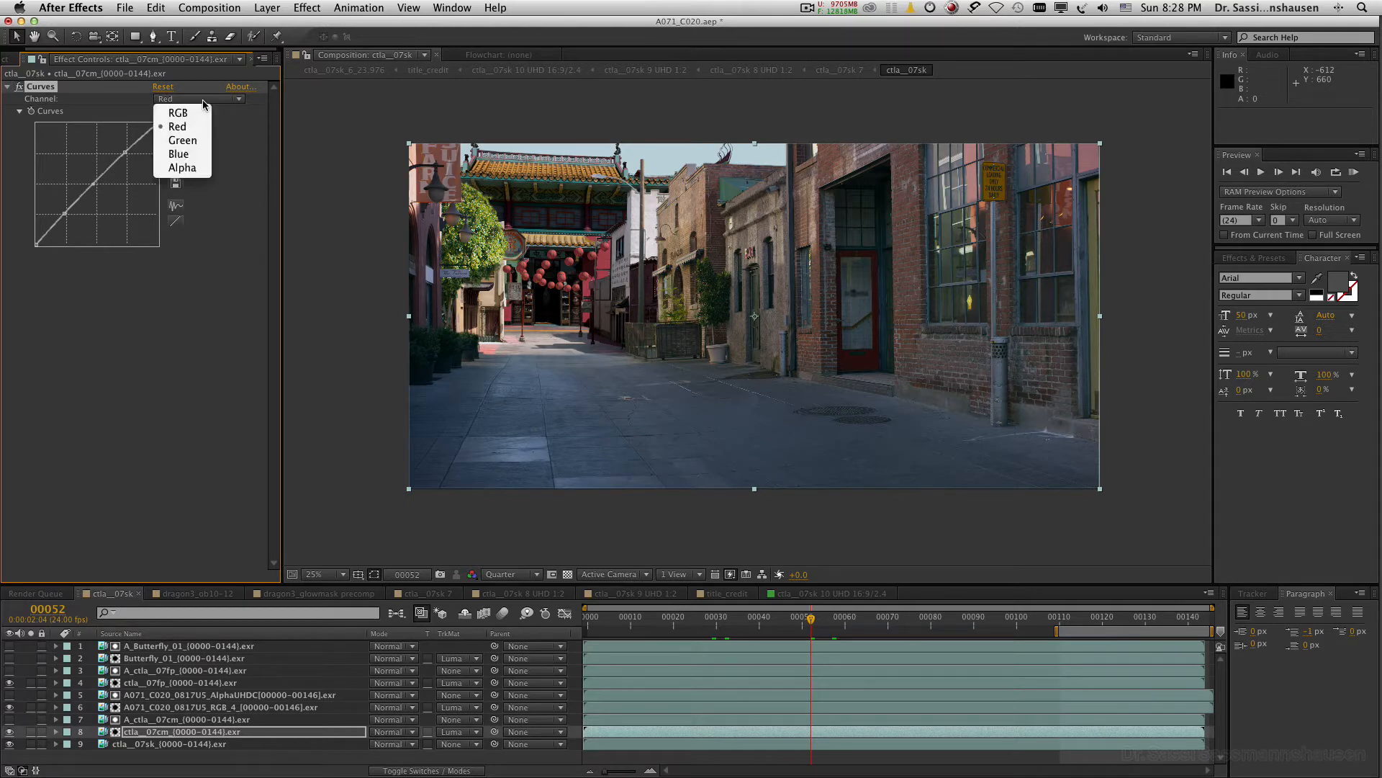
pyautogui.click(199, 142)
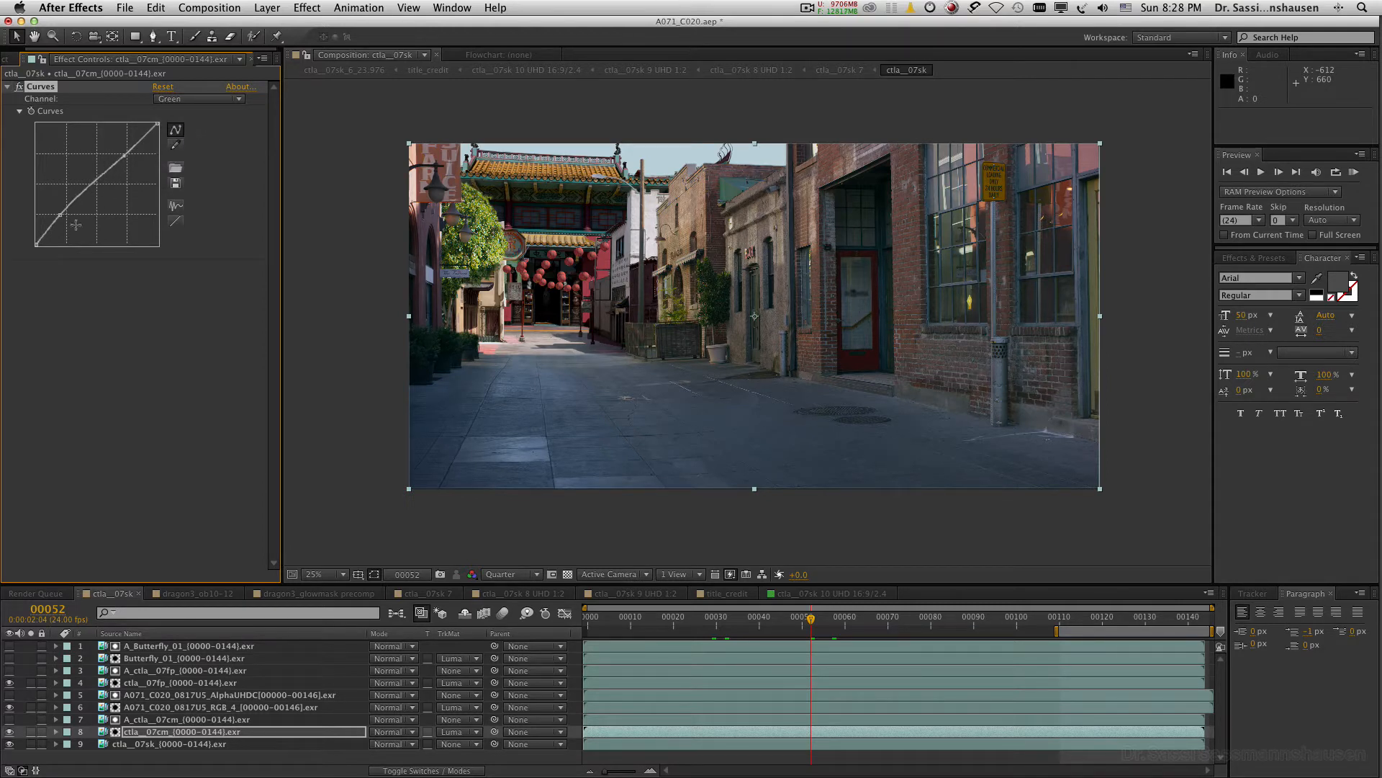
pyautogui.click(178, 102)
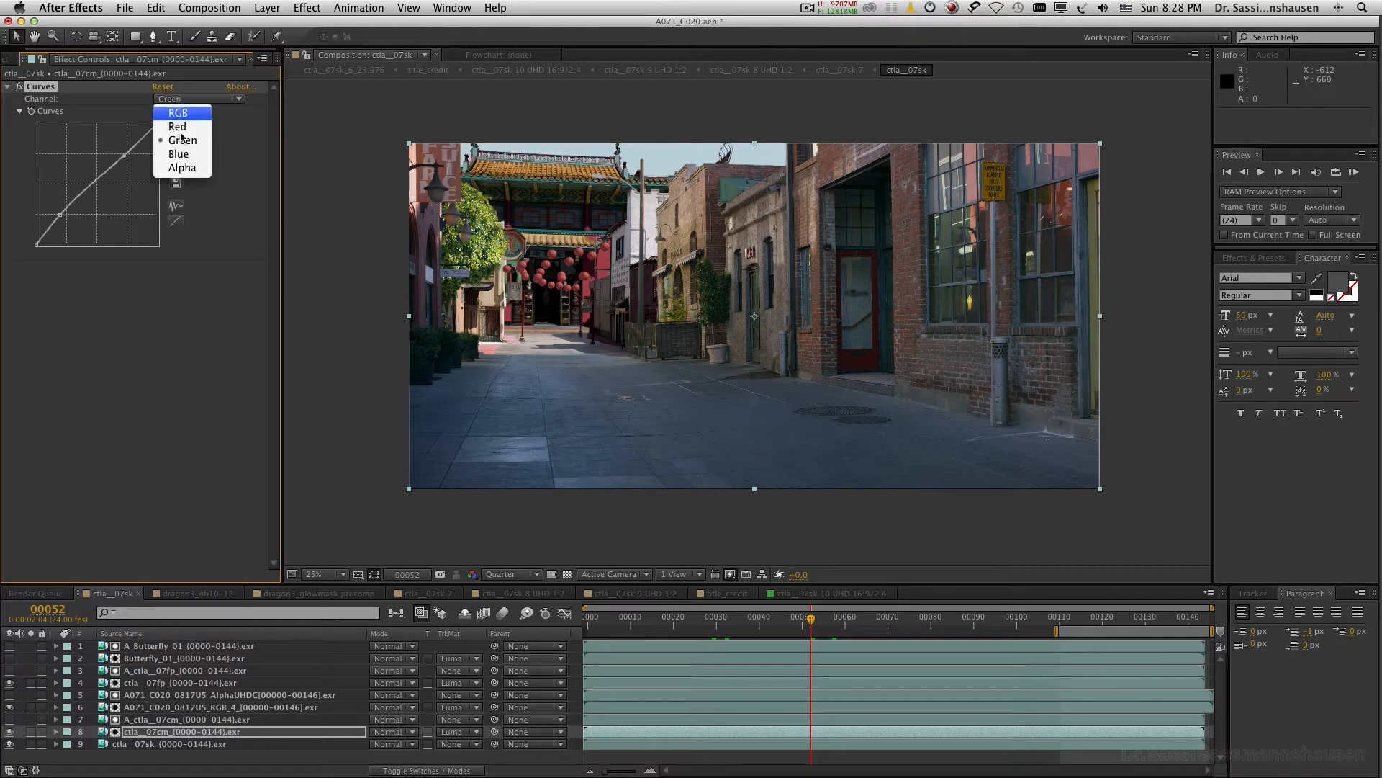
pyautogui.click(179, 154)
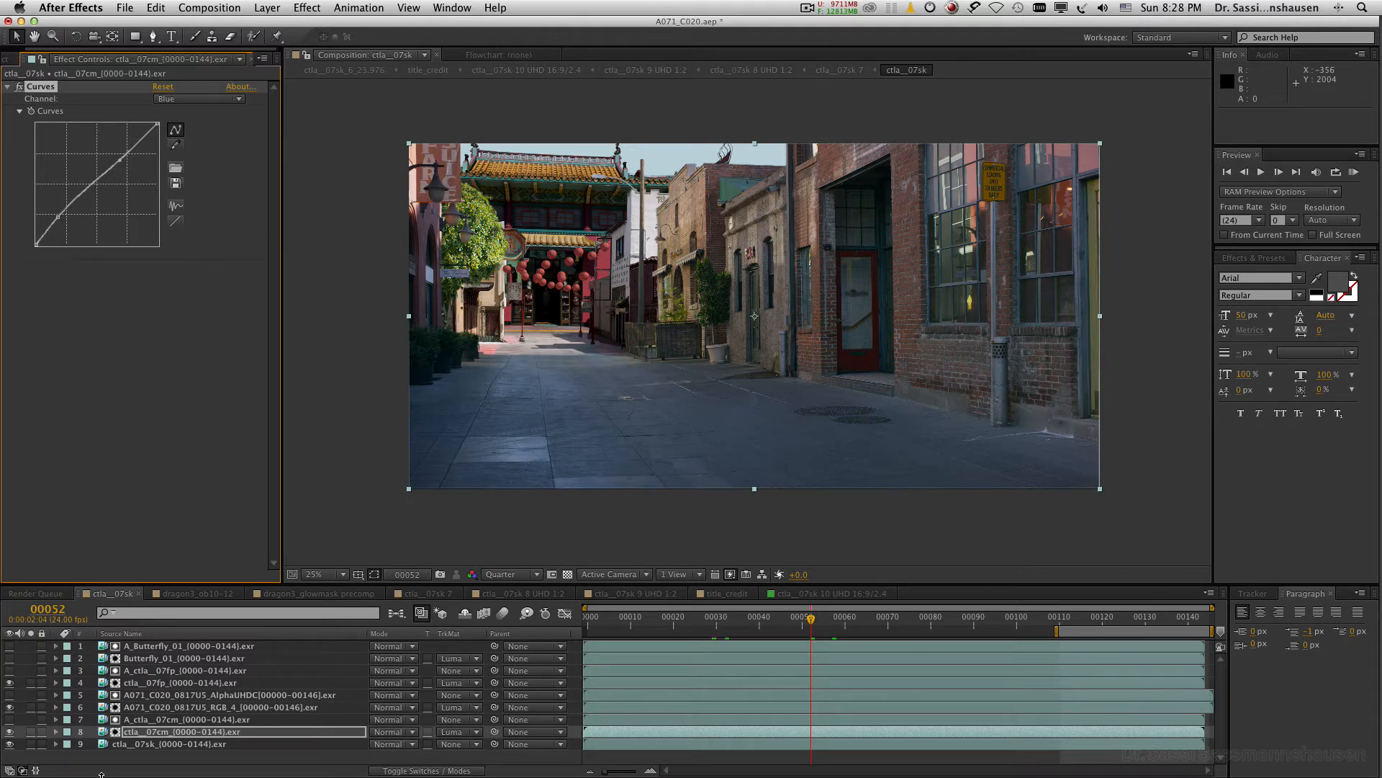
# Select the A071_C020 RGB layer and compare the image with its Curves effect off and on.
pyautogui.click(134, 708)
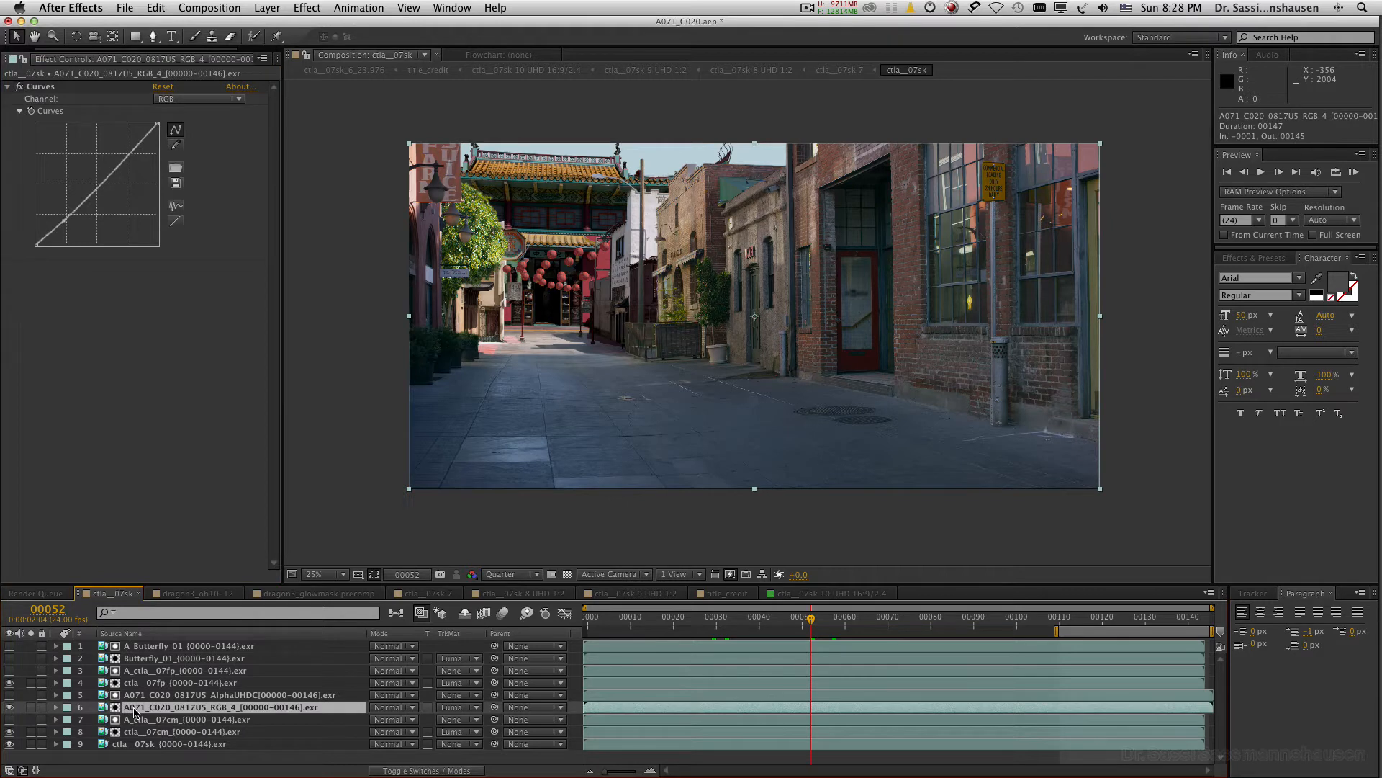
pyautogui.click(189, 102)
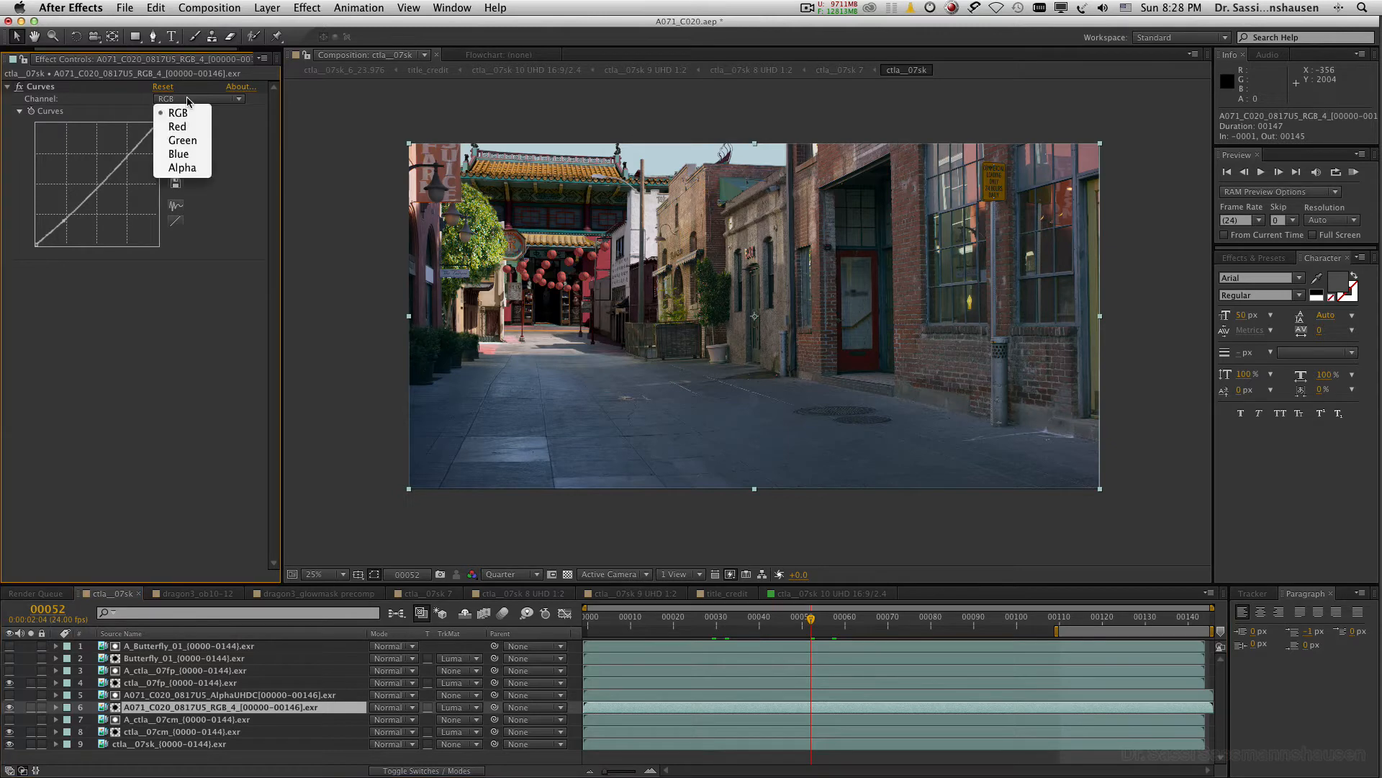
pyautogui.click(188, 101)
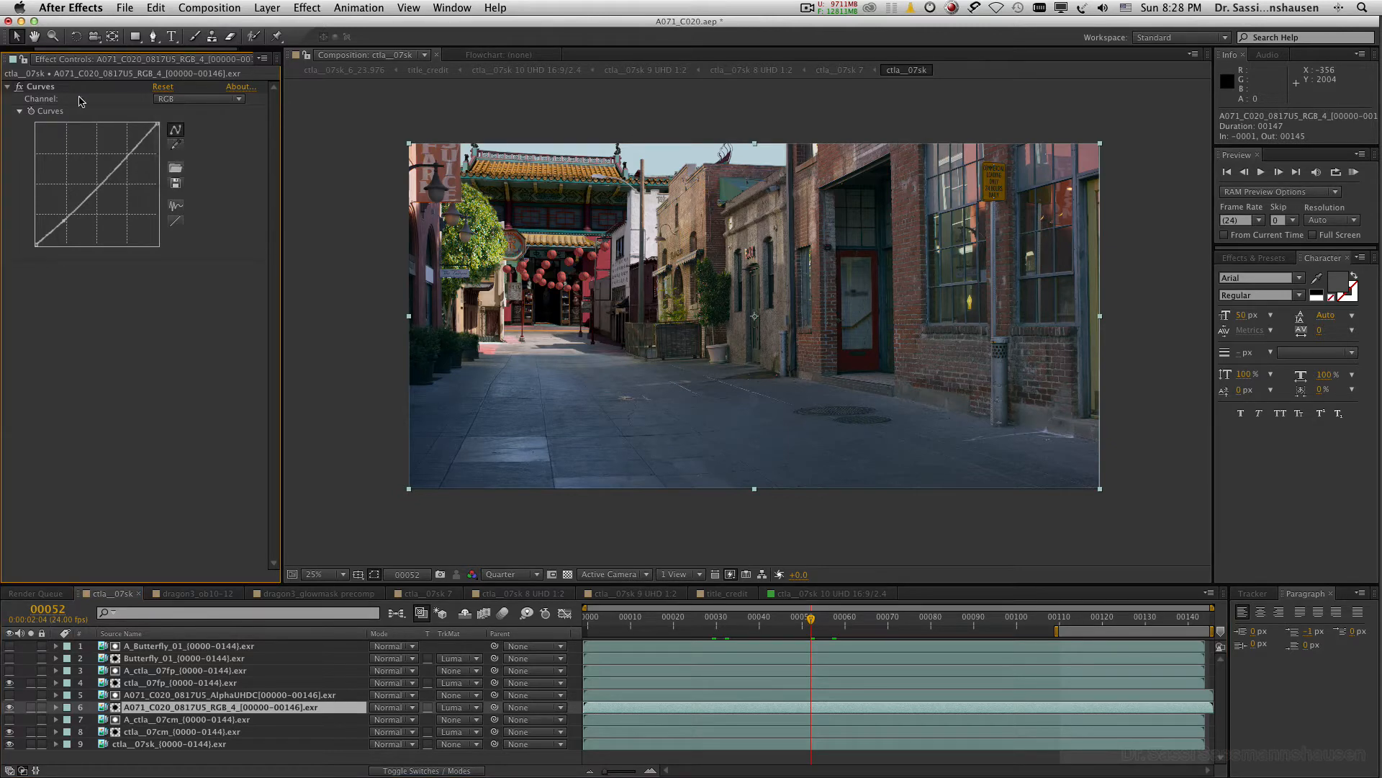
pyautogui.click(20, 88)
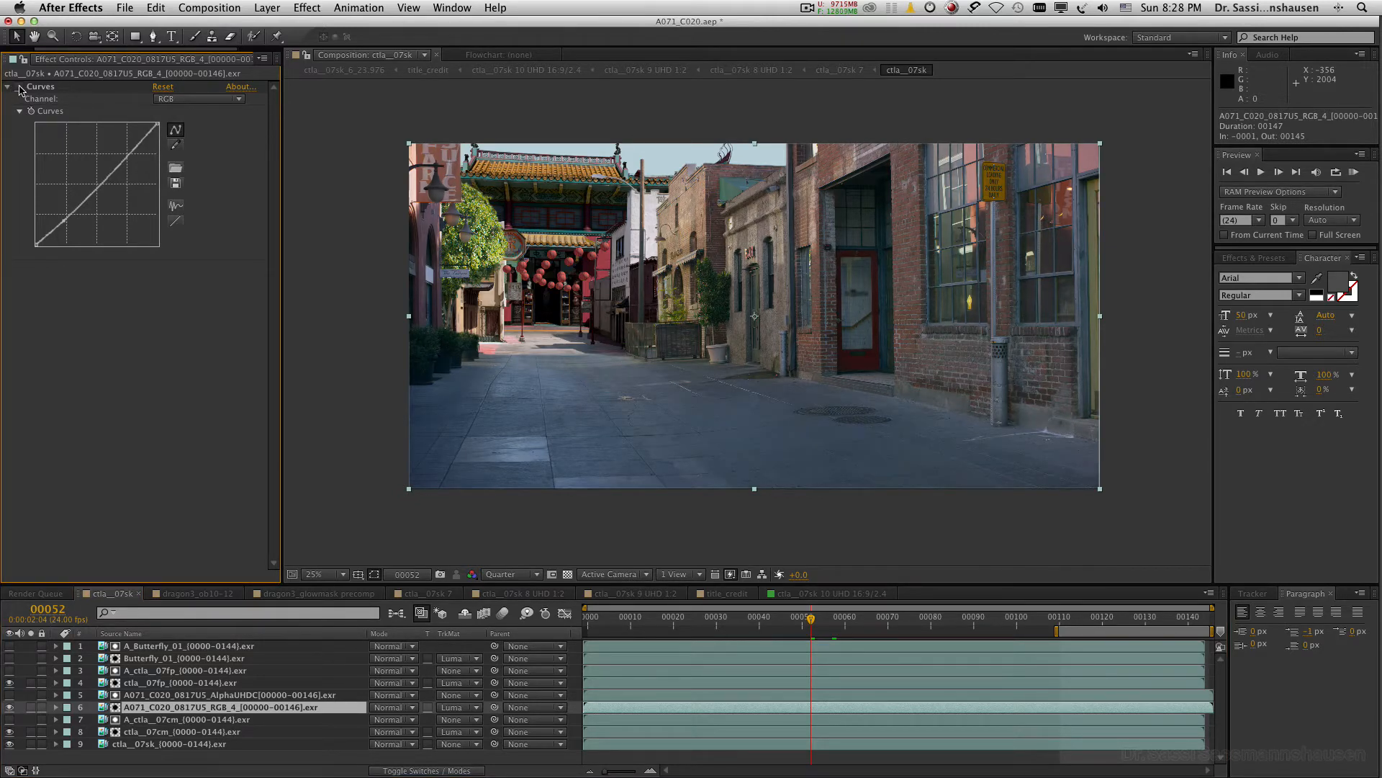
pyautogui.click(20, 88)
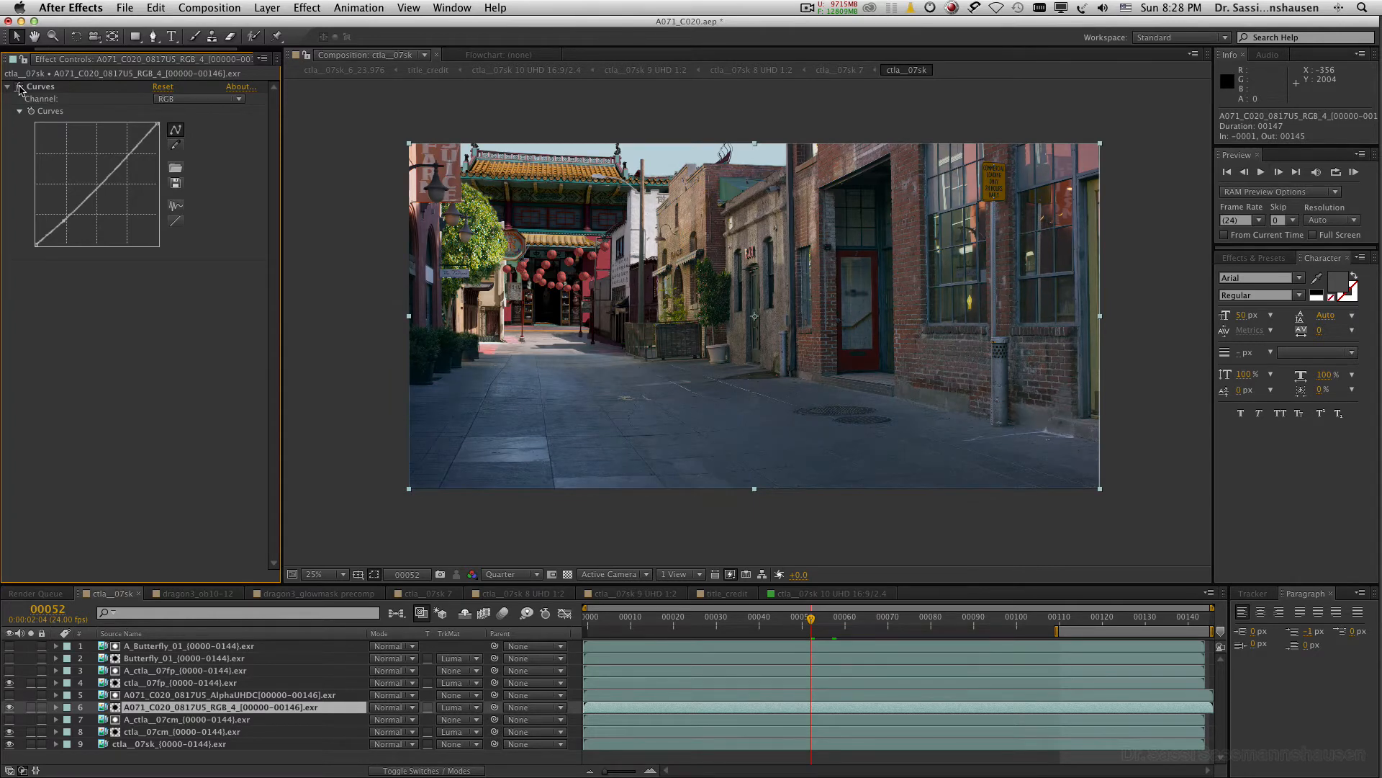
# Inspect the Red, Green and Blue curves of the A071_C020 RGB layer, and switch the Curves effect off and on again.
pyautogui.click(189, 100)
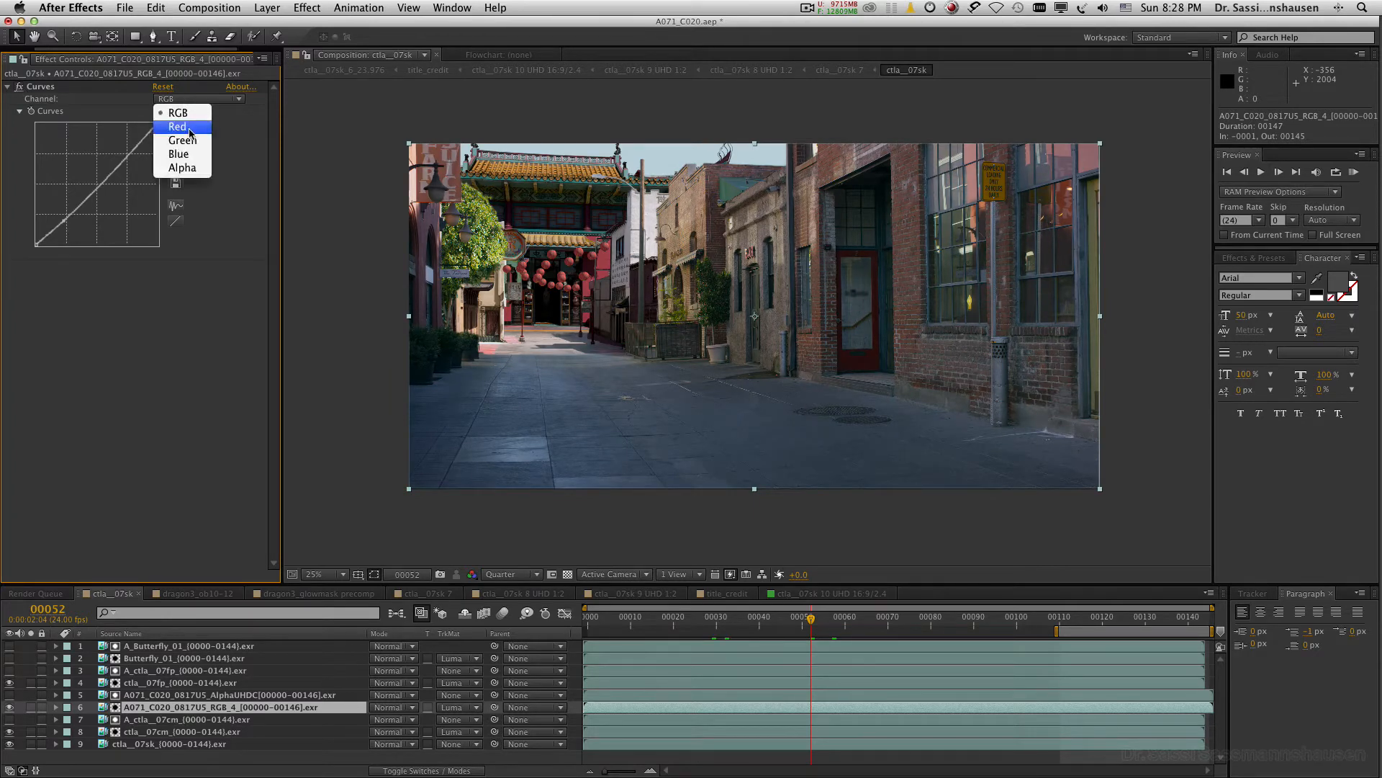
pyautogui.click(177, 126)
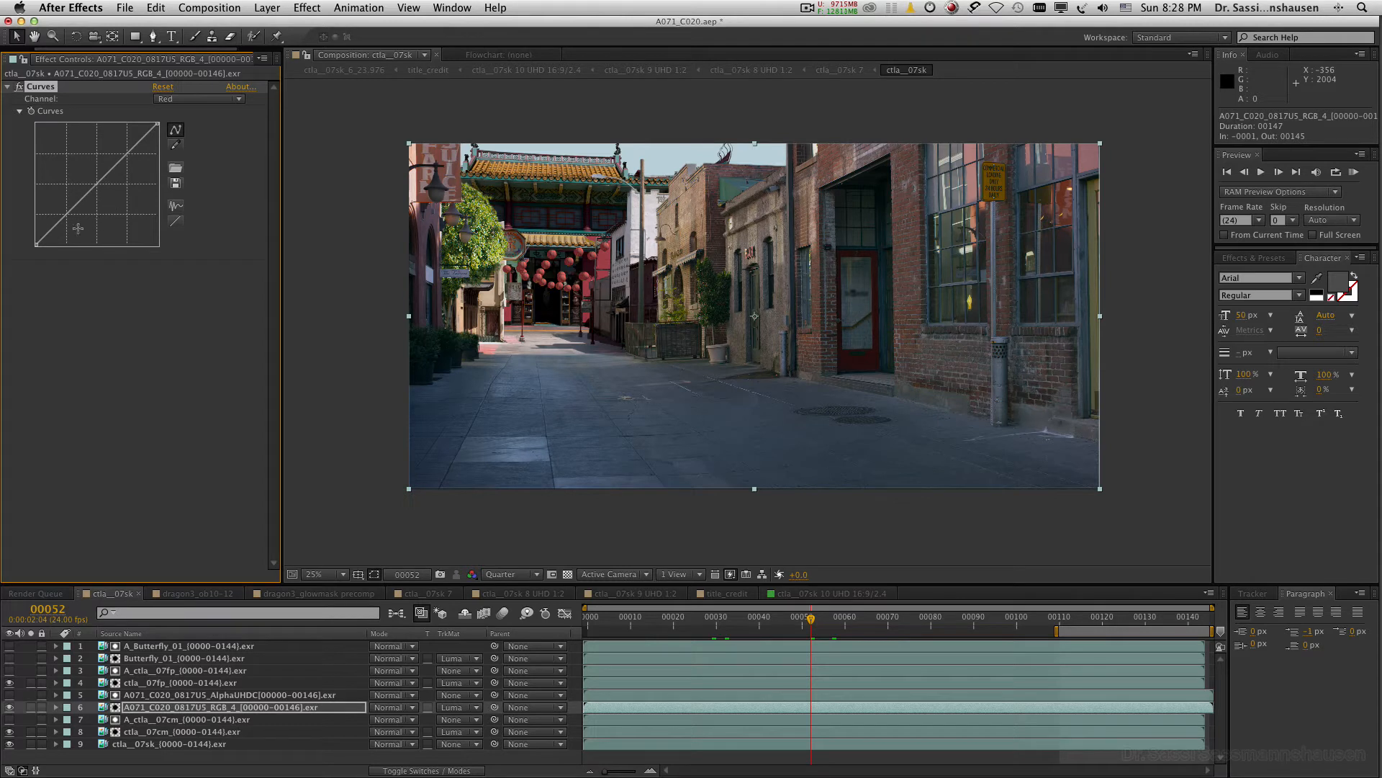
pyautogui.click(197, 100)
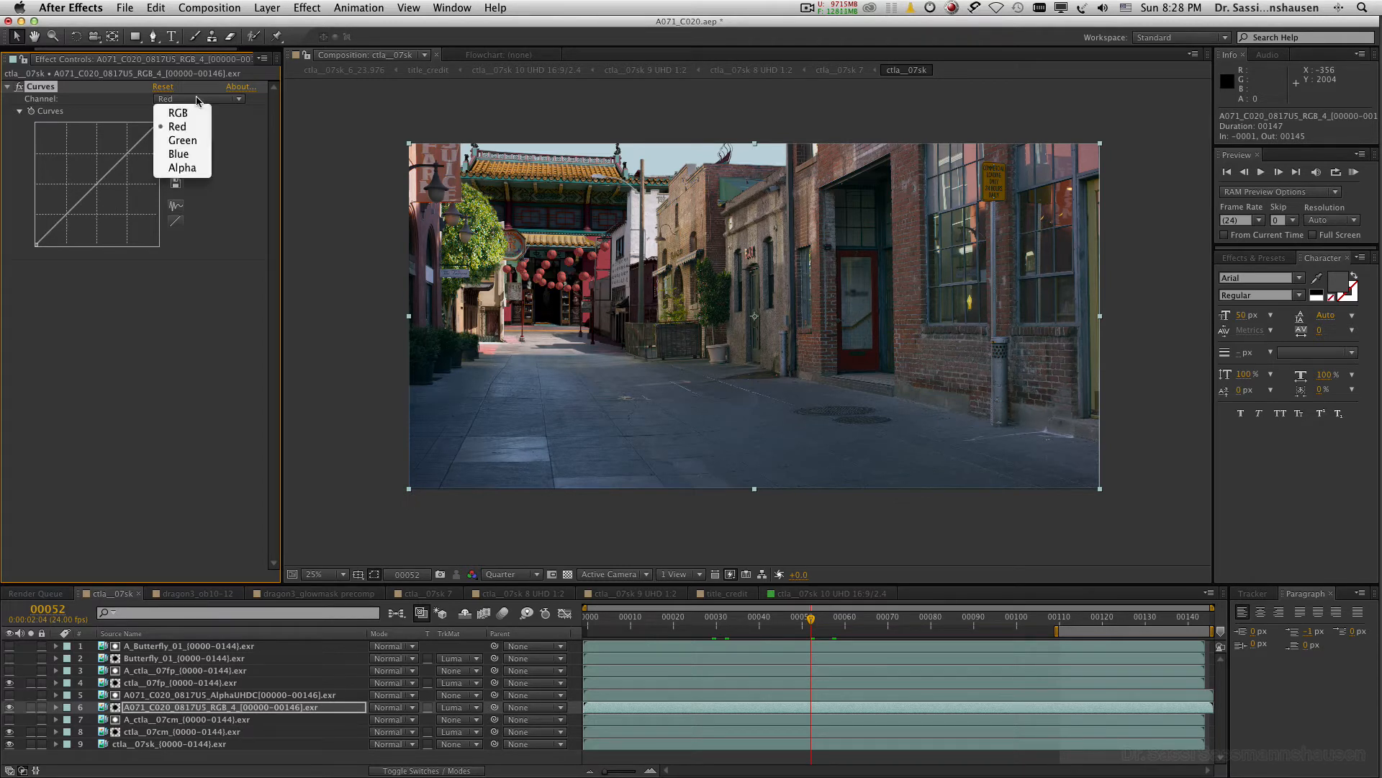
pyautogui.click(195, 143)
pyautogui.click(193, 103)
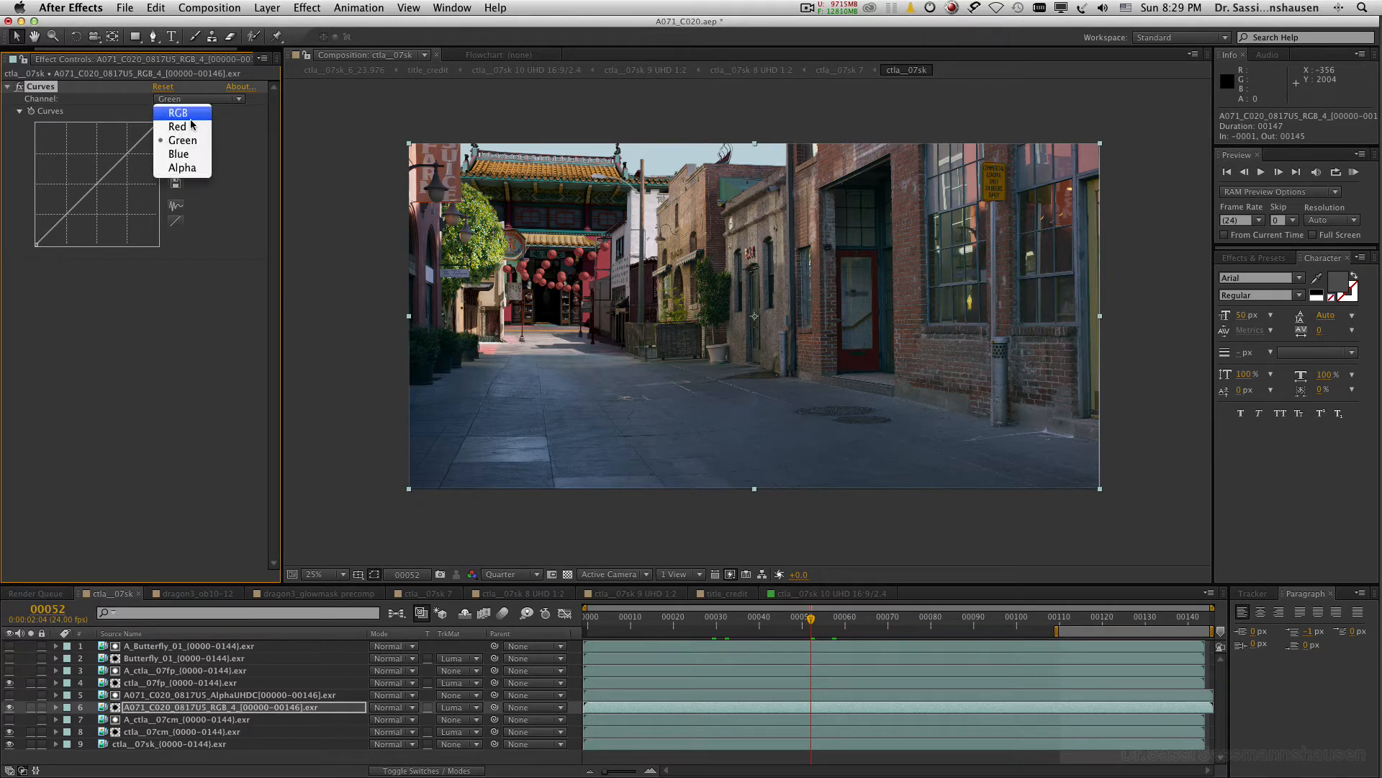
pyautogui.click(193, 158)
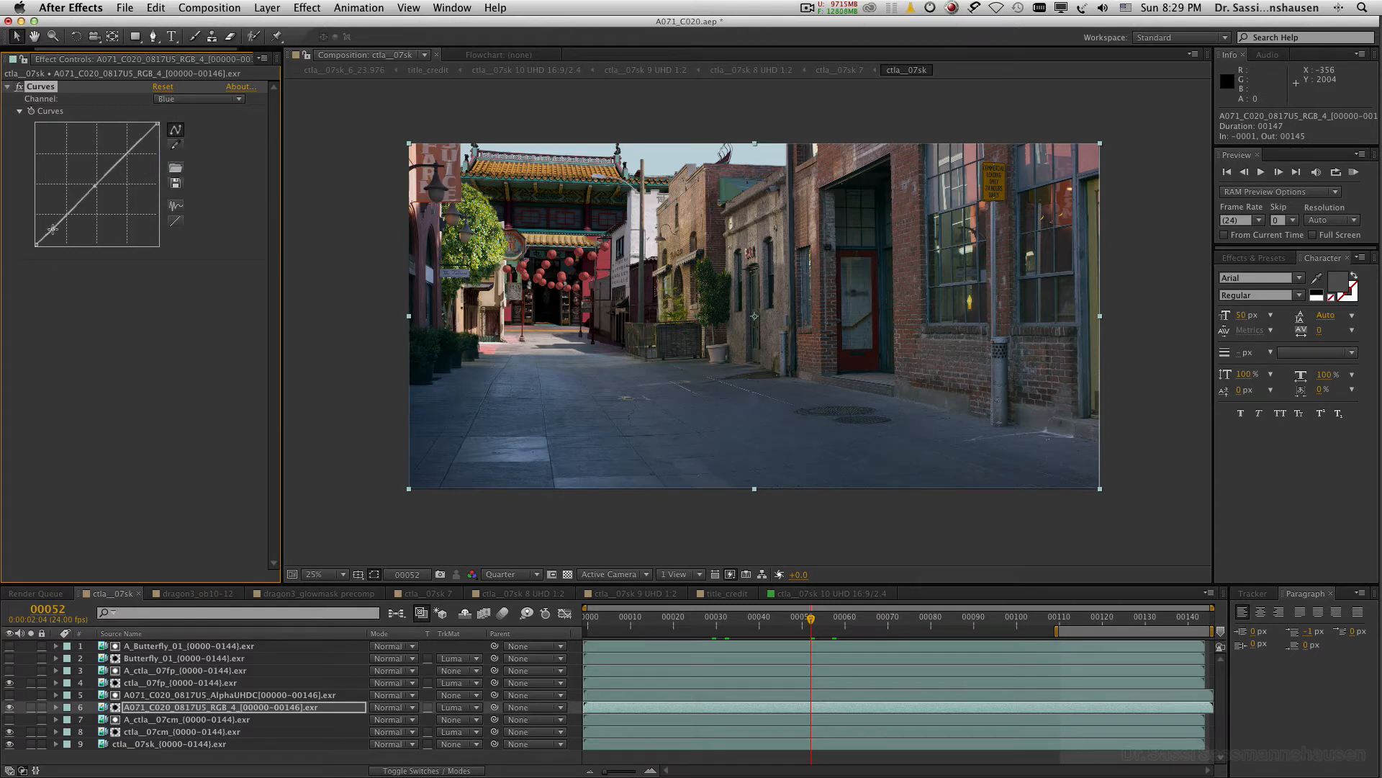
pyautogui.click(20, 86)
pyautogui.click(20, 86)
# Review the three object mask layers in the dragon3_ob10-12 composition and open the dragon3_glowmask precomp.
pyautogui.click(203, 594)
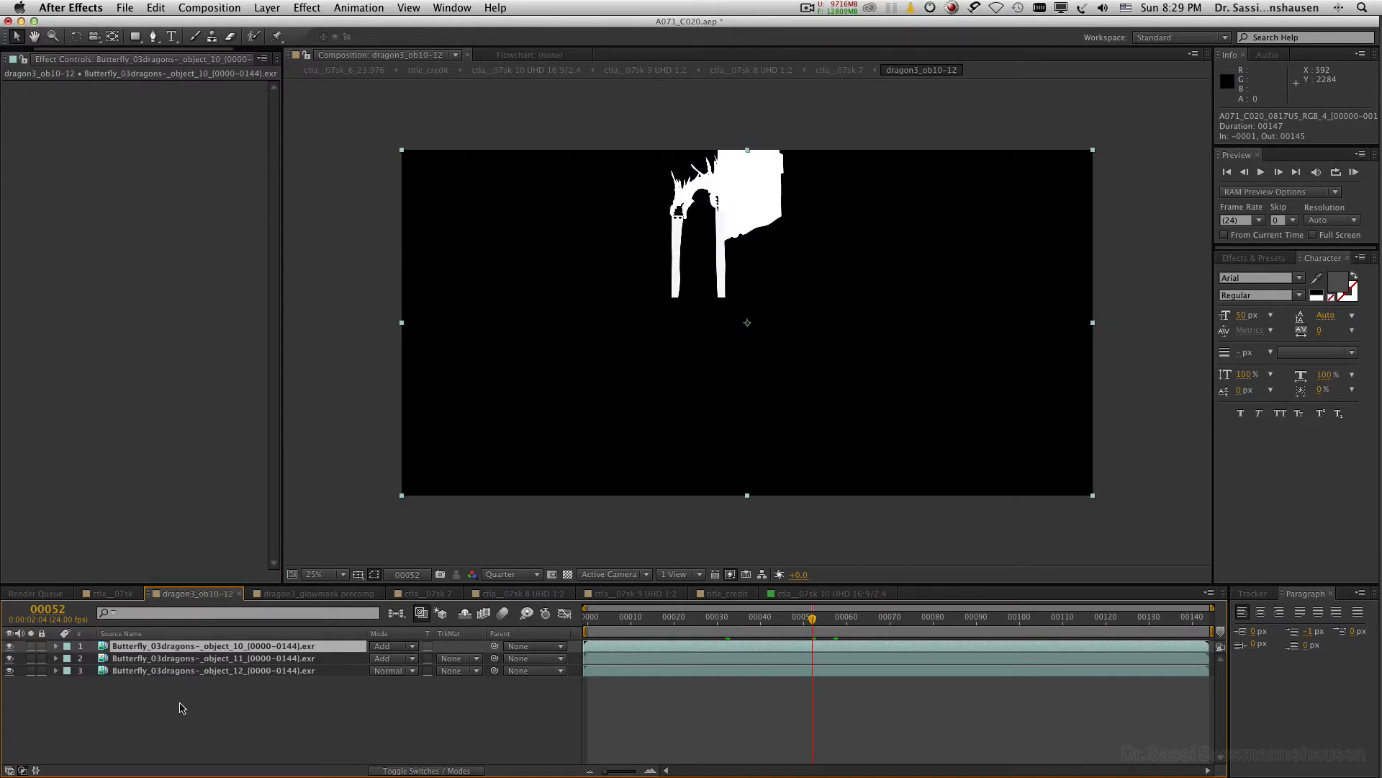
pyautogui.click(162, 670)
pyautogui.click(172, 658)
pyautogui.click(181, 646)
pyautogui.click(312, 596)
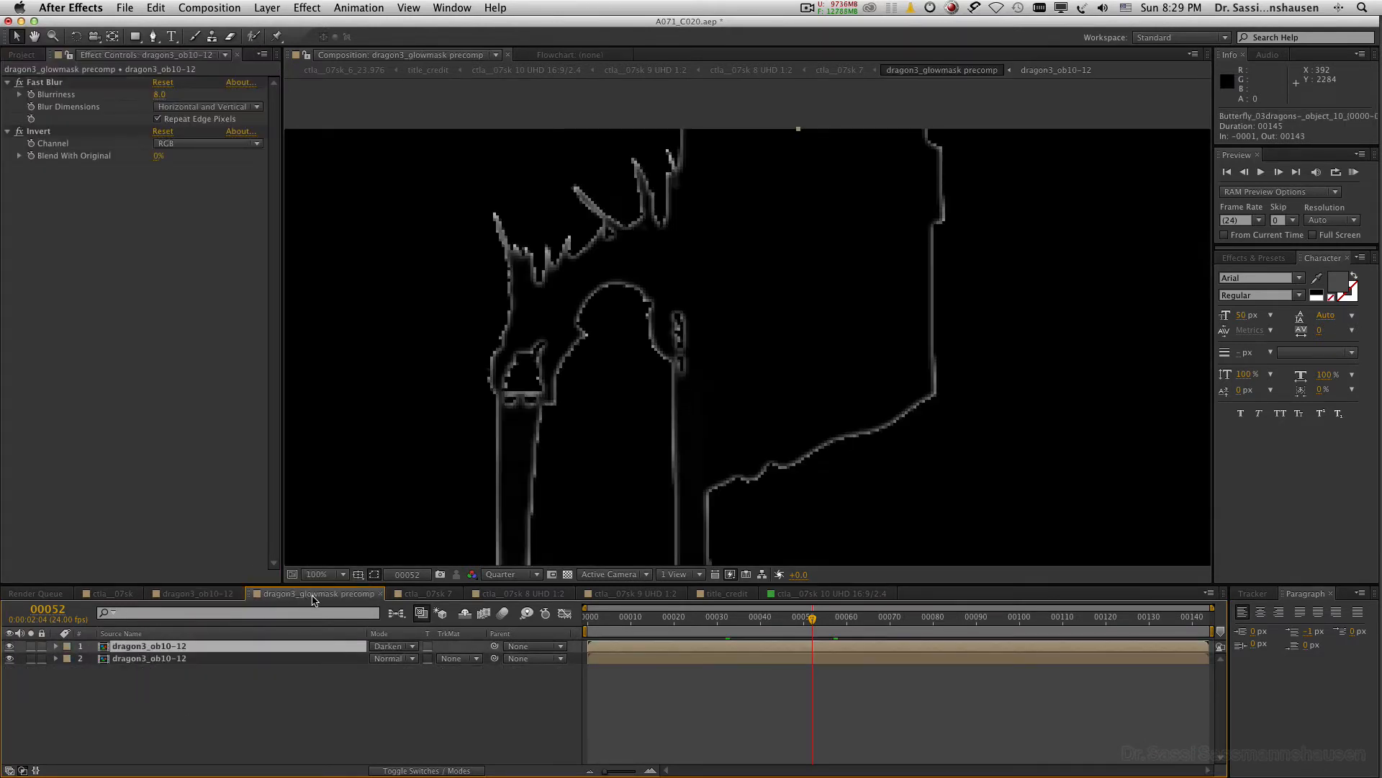
# Open the ctla__07sk 7 composition and look at its dragons RGB, dragon3_glowmask and object_12 layers.
pyautogui.click(414, 594)
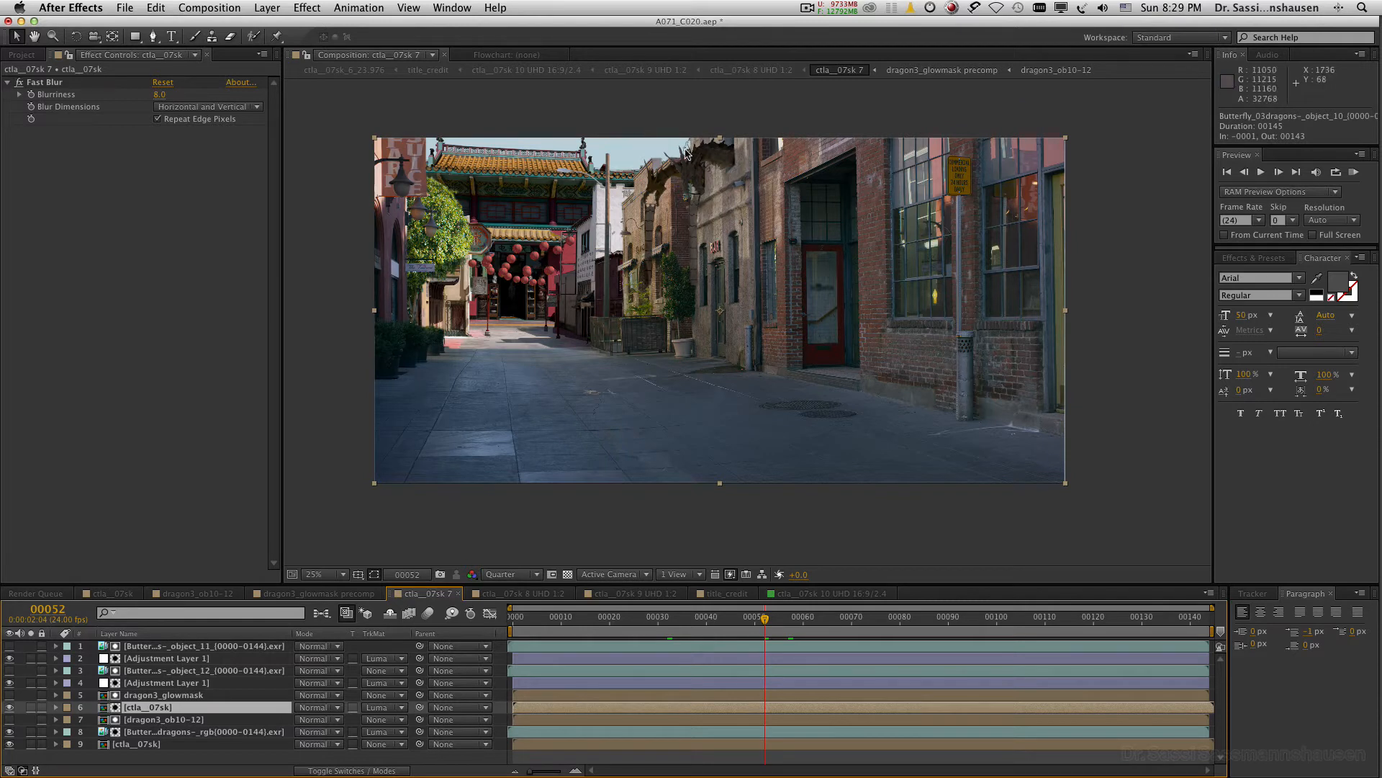
pyautogui.click(178, 733)
pyautogui.click(179, 696)
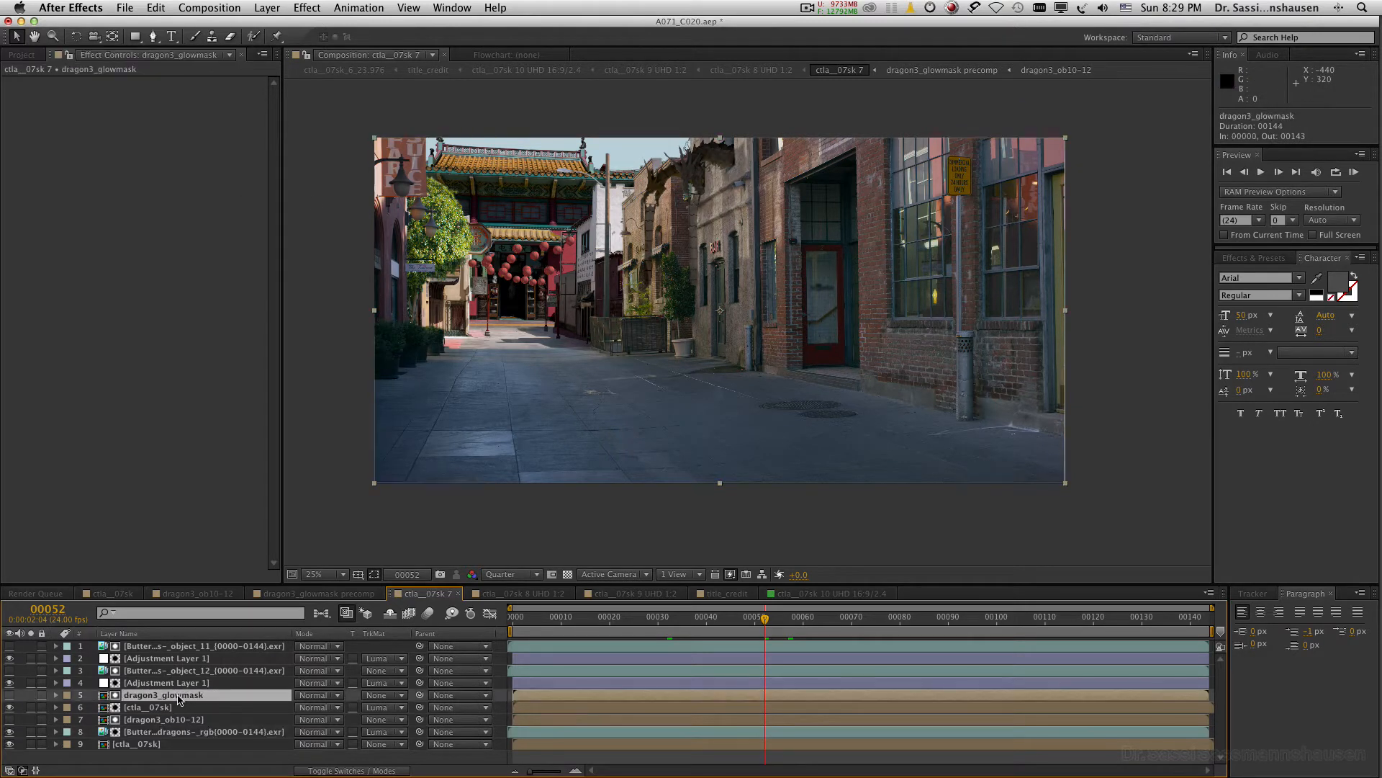
pyautogui.click(178, 671)
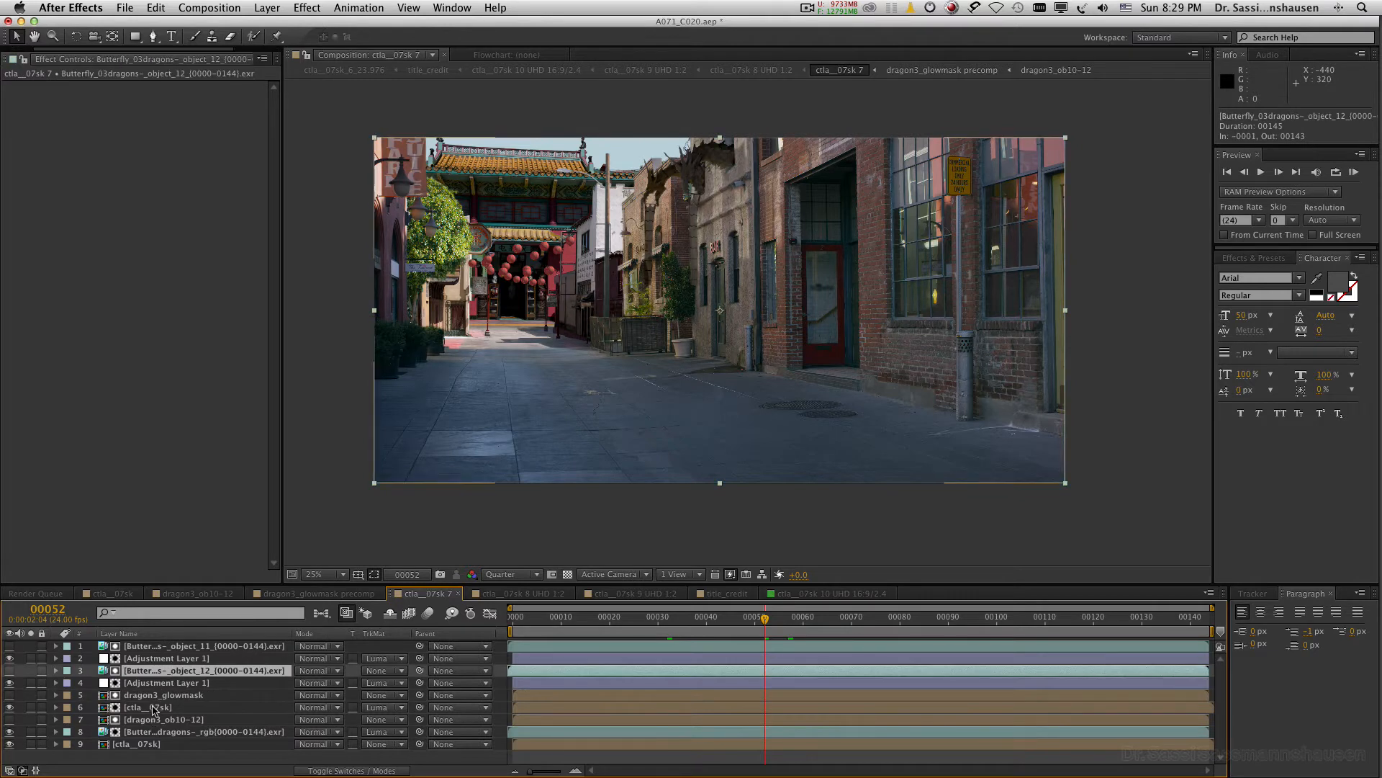
# Compare the image with the two adjustment layers and the blurred ctla__07sk layer hidden and shown.
pyautogui.click(159, 659)
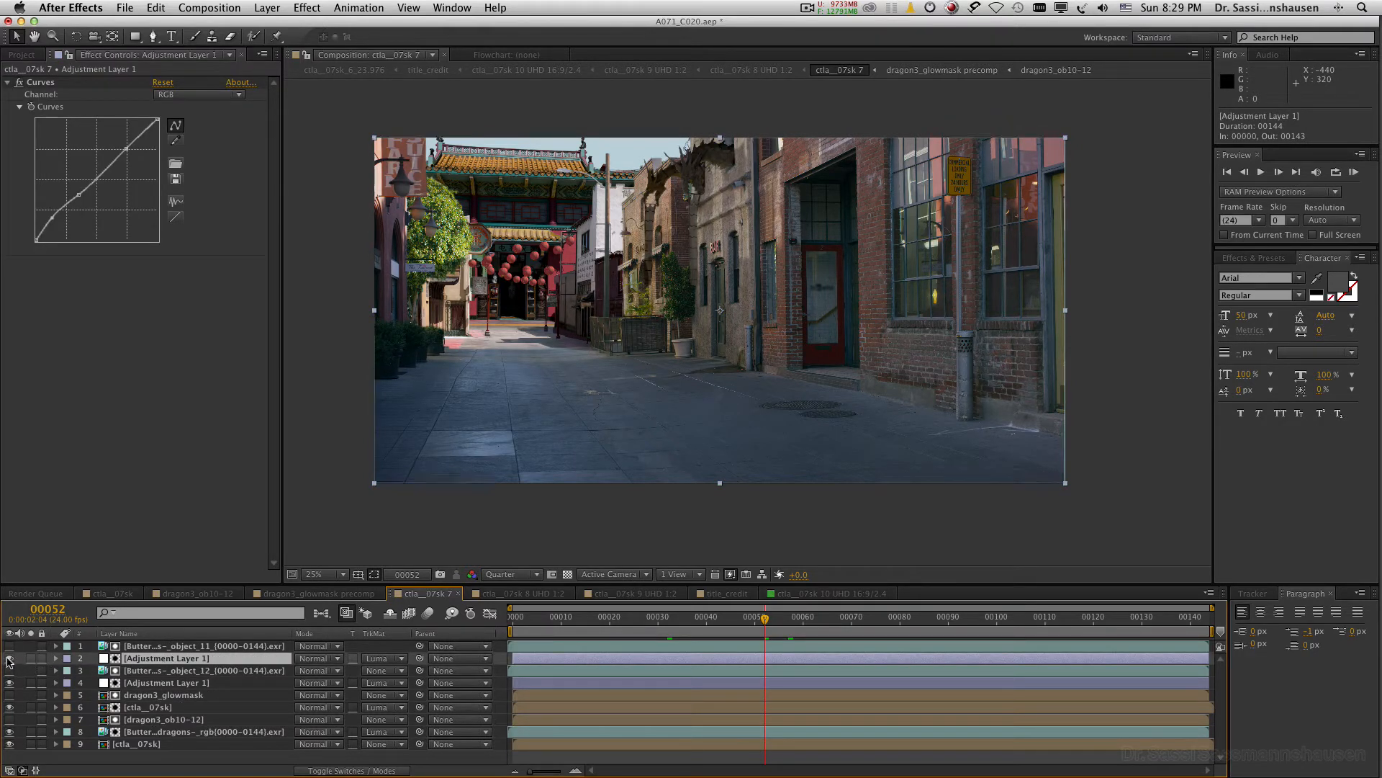
pyautogui.click(10, 659)
pyautogui.click(9, 659)
pyautogui.click(9, 659)
pyautogui.click(10, 659)
pyautogui.click(9, 659)
pyautogui.click(10, 680)
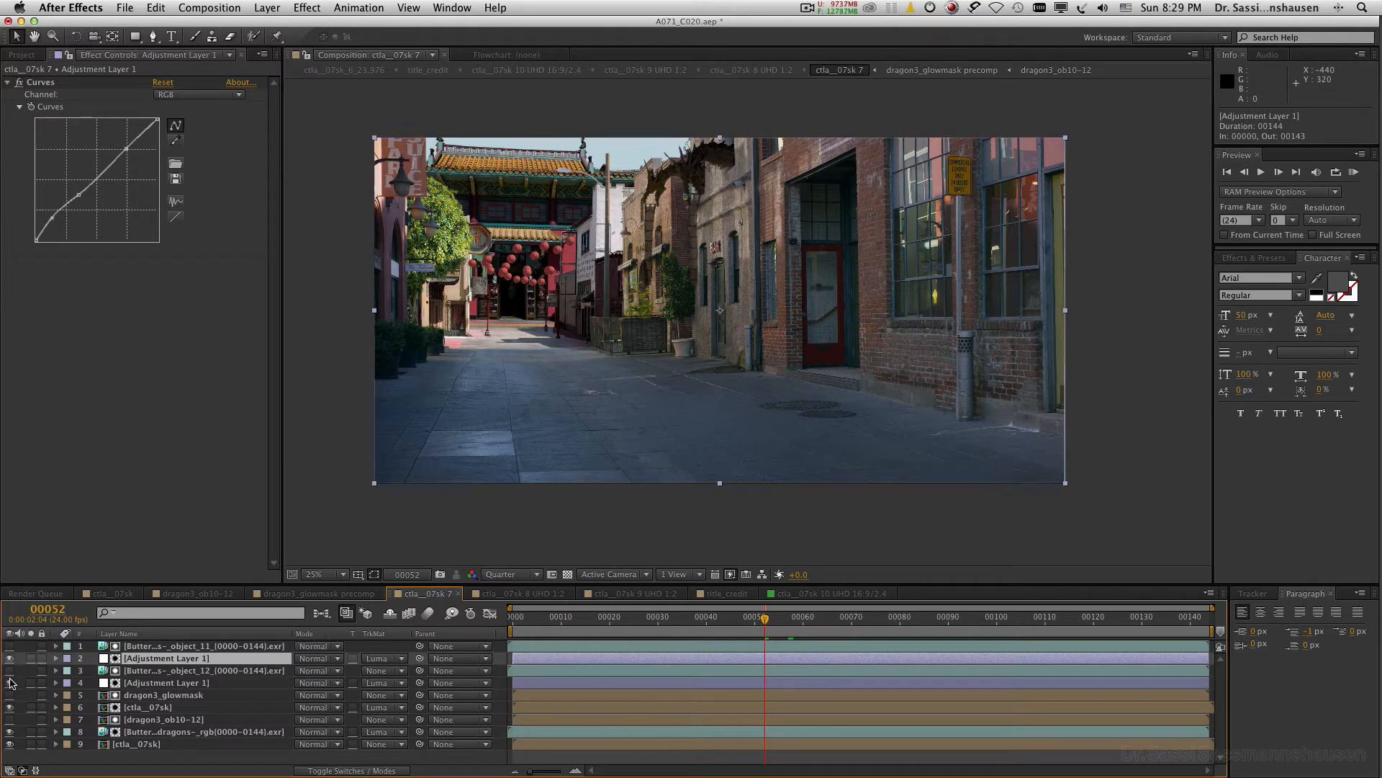
pyautogui.click(10, 682)
pyautogui.click(9, 683)
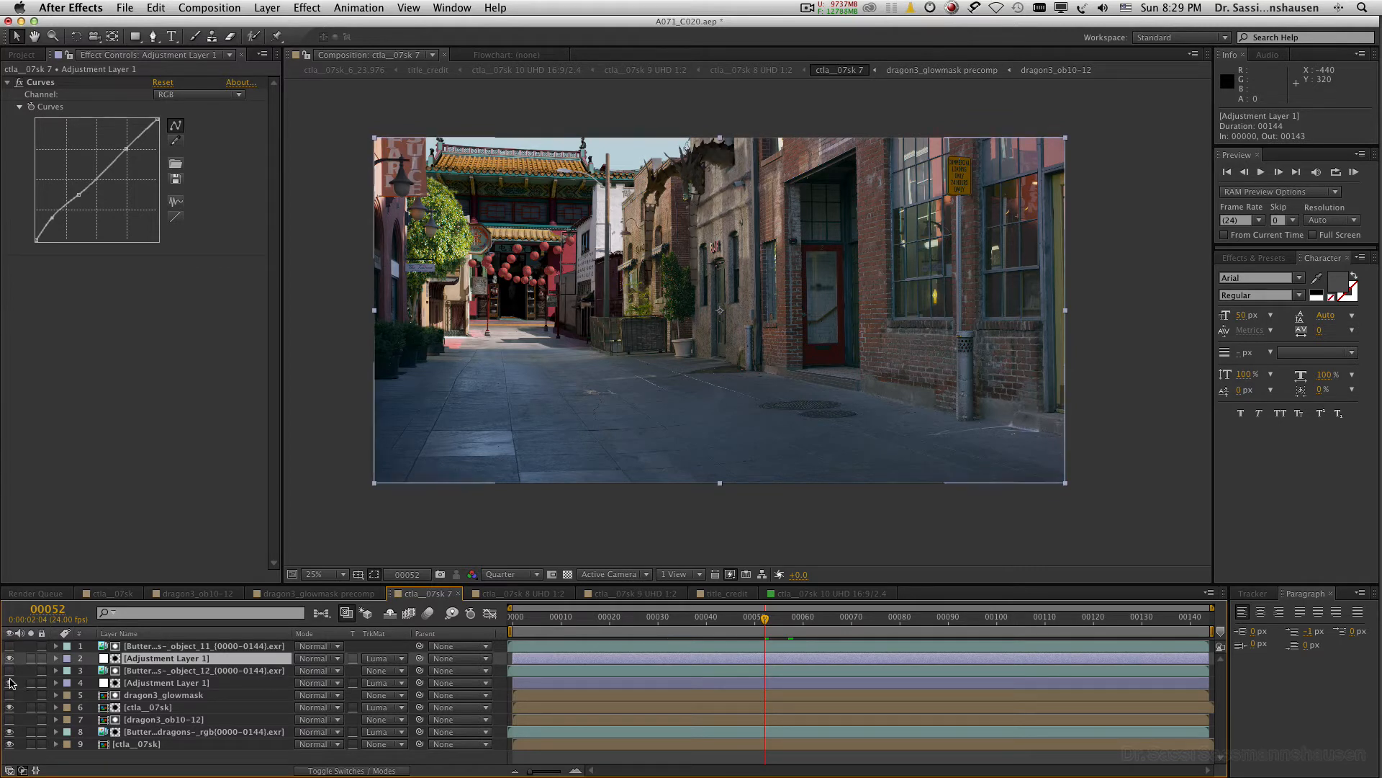
pyautogui.click(9, 708)
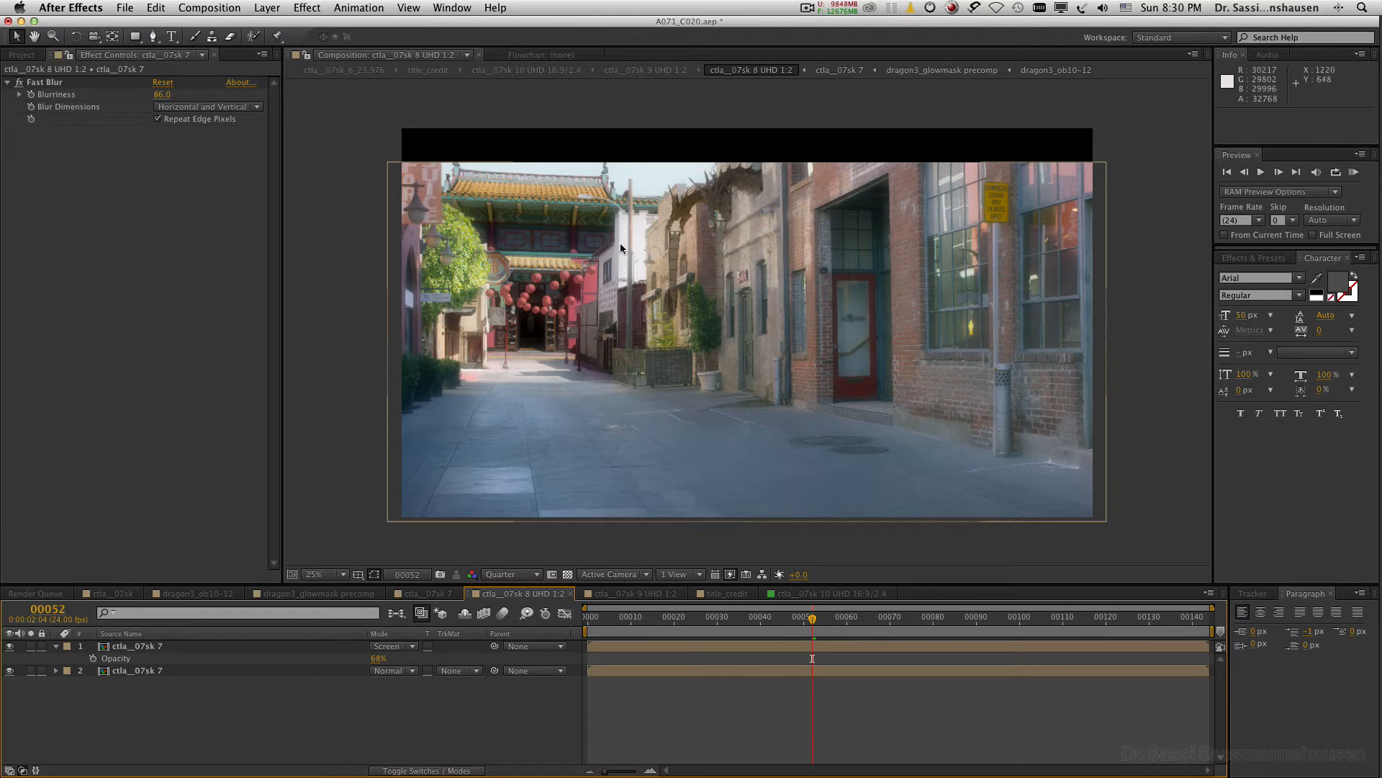
# Compare the ctla__07sk 8 UHD 1:2 composition with the blurred Screen-mode ctla__07sk 7 layer hidden and shown.
pyautogui.click(9, 646)
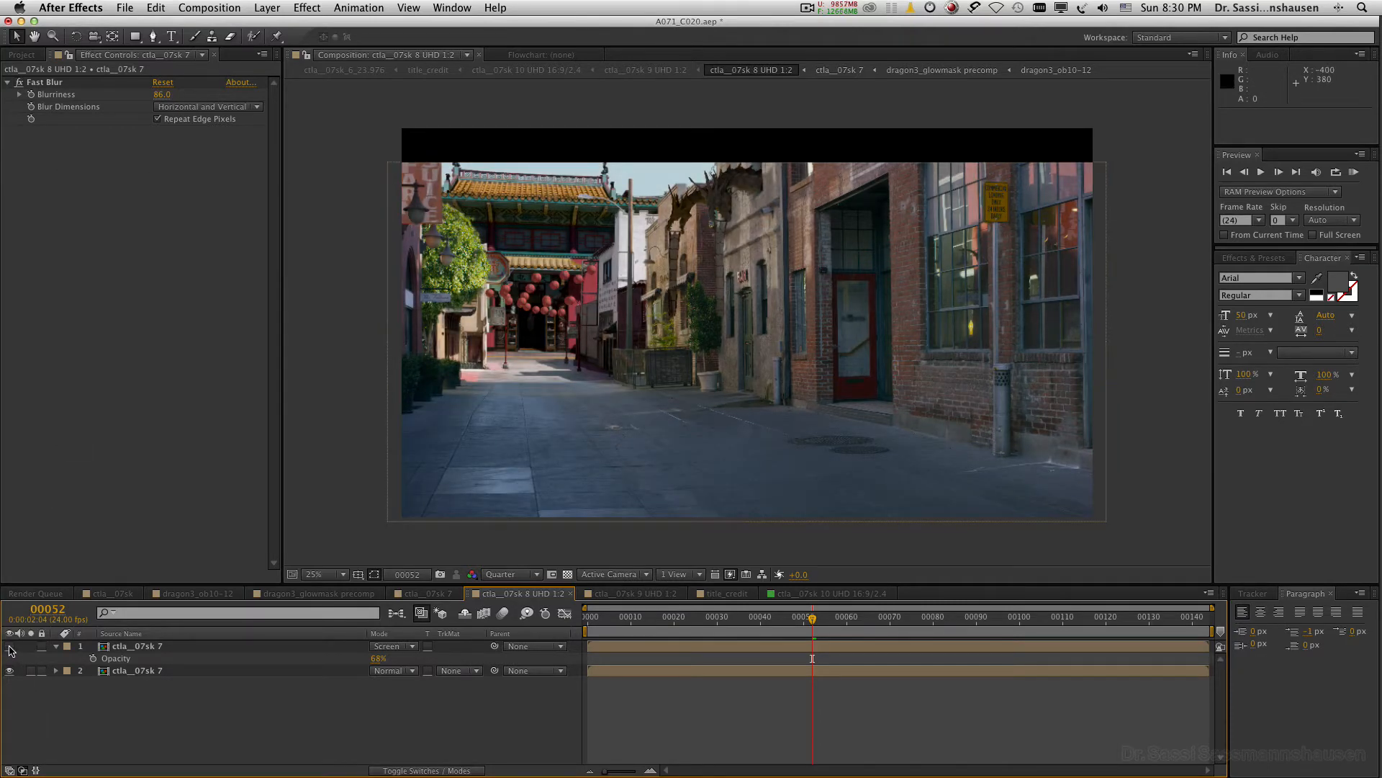
pyautogui.click(9, 647)
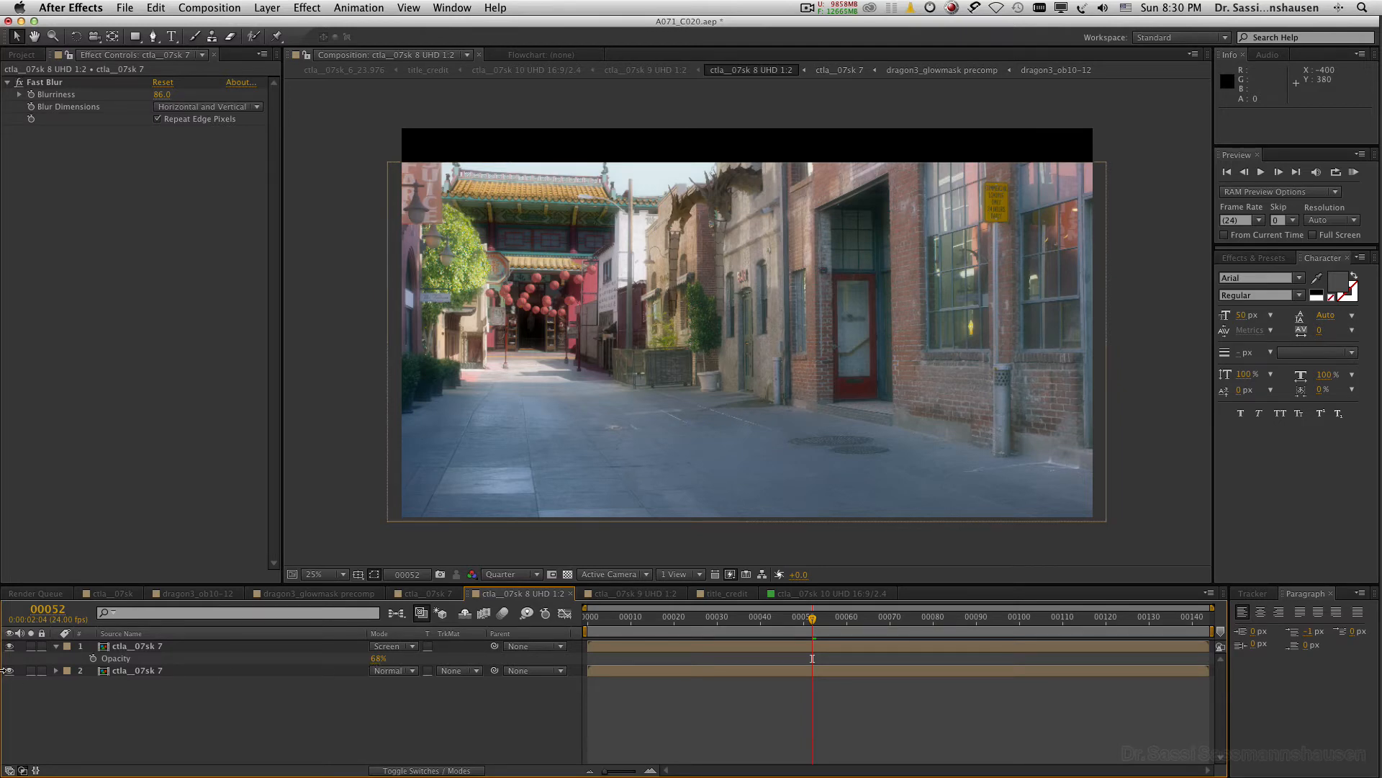
pyautogui.click(9, 647)
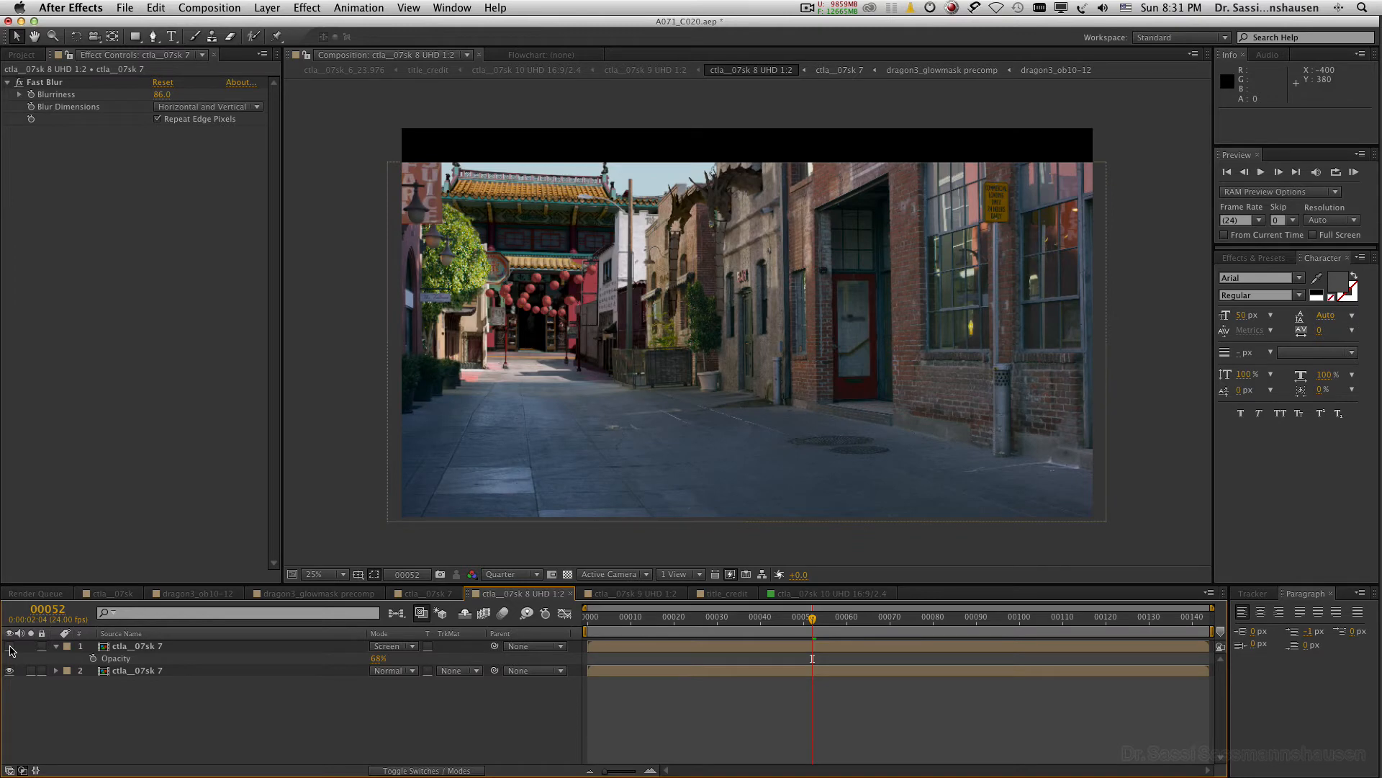
pyautogui.click(9, 647)
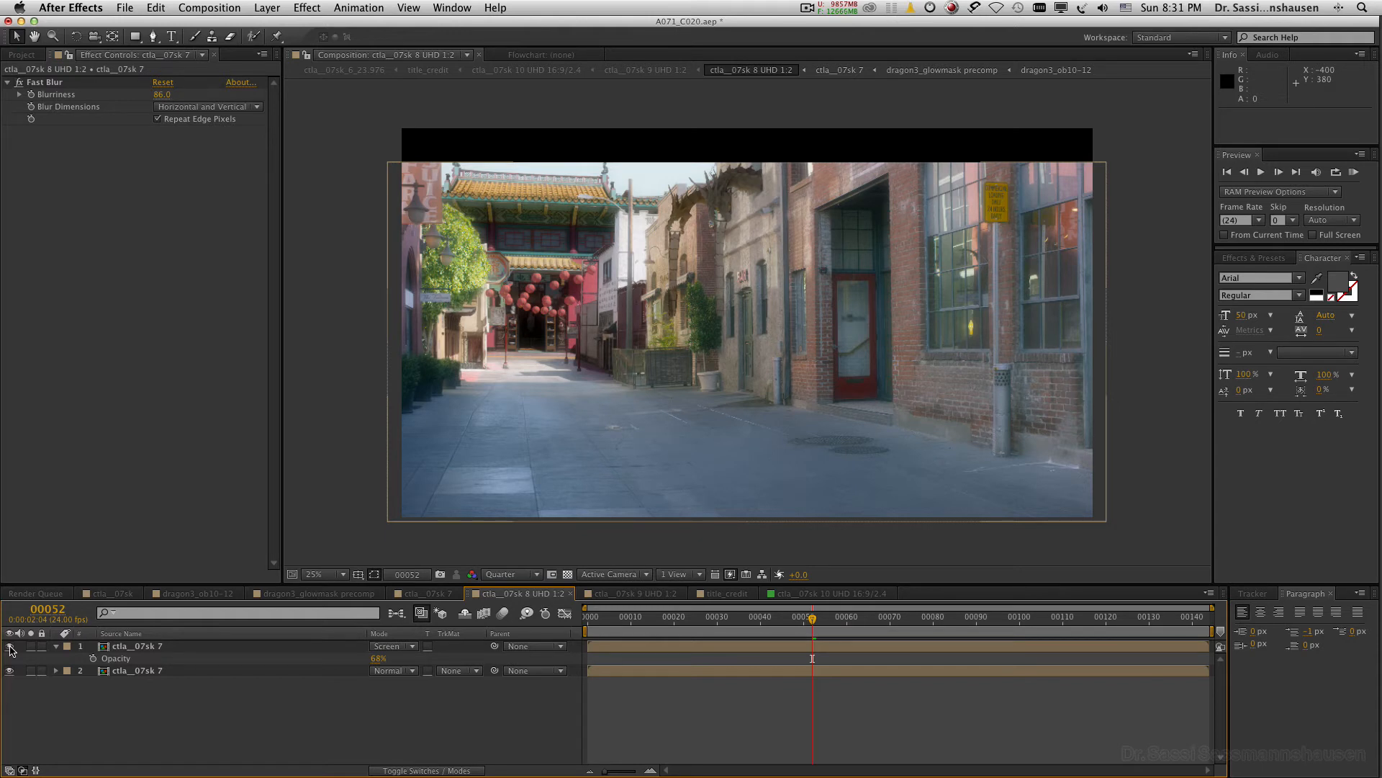
pyautogui.click(10, 646)
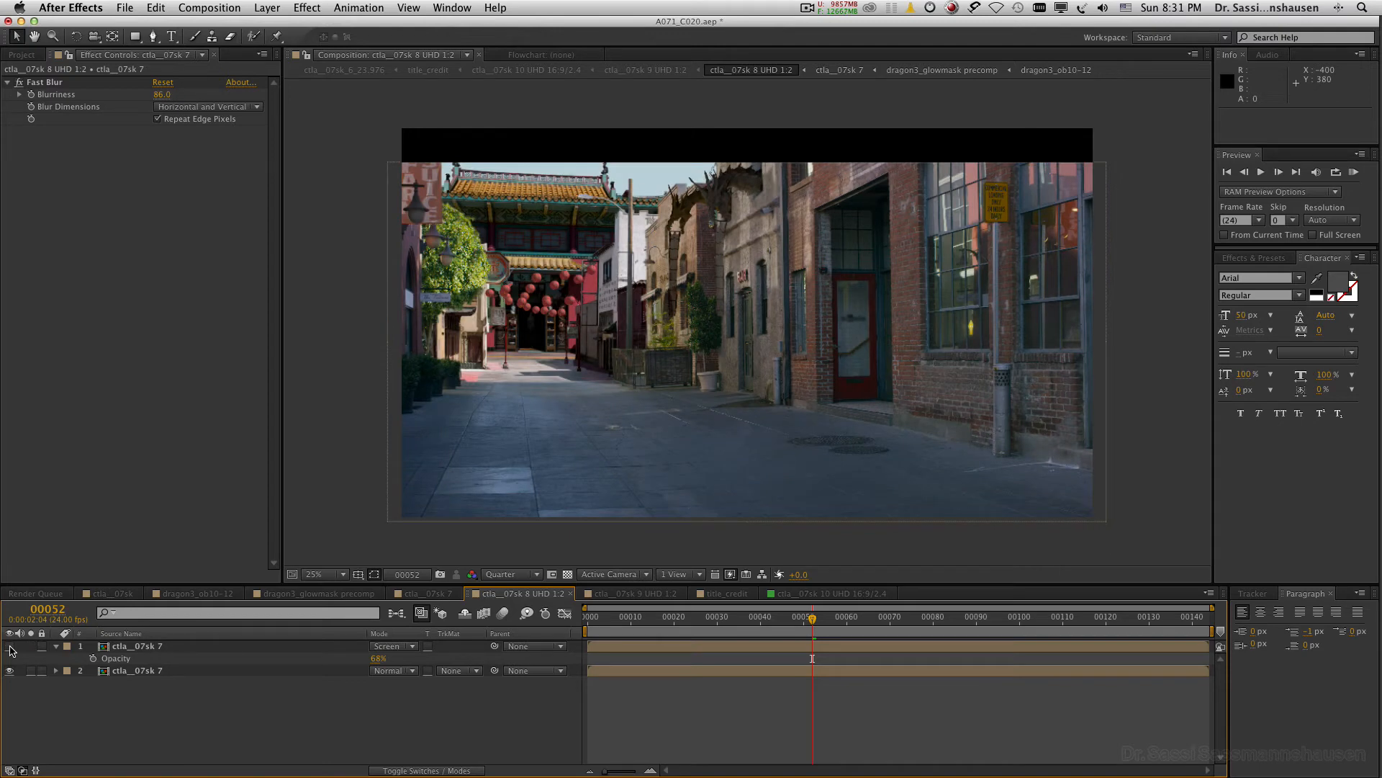
pyautogui.click(10, 646)
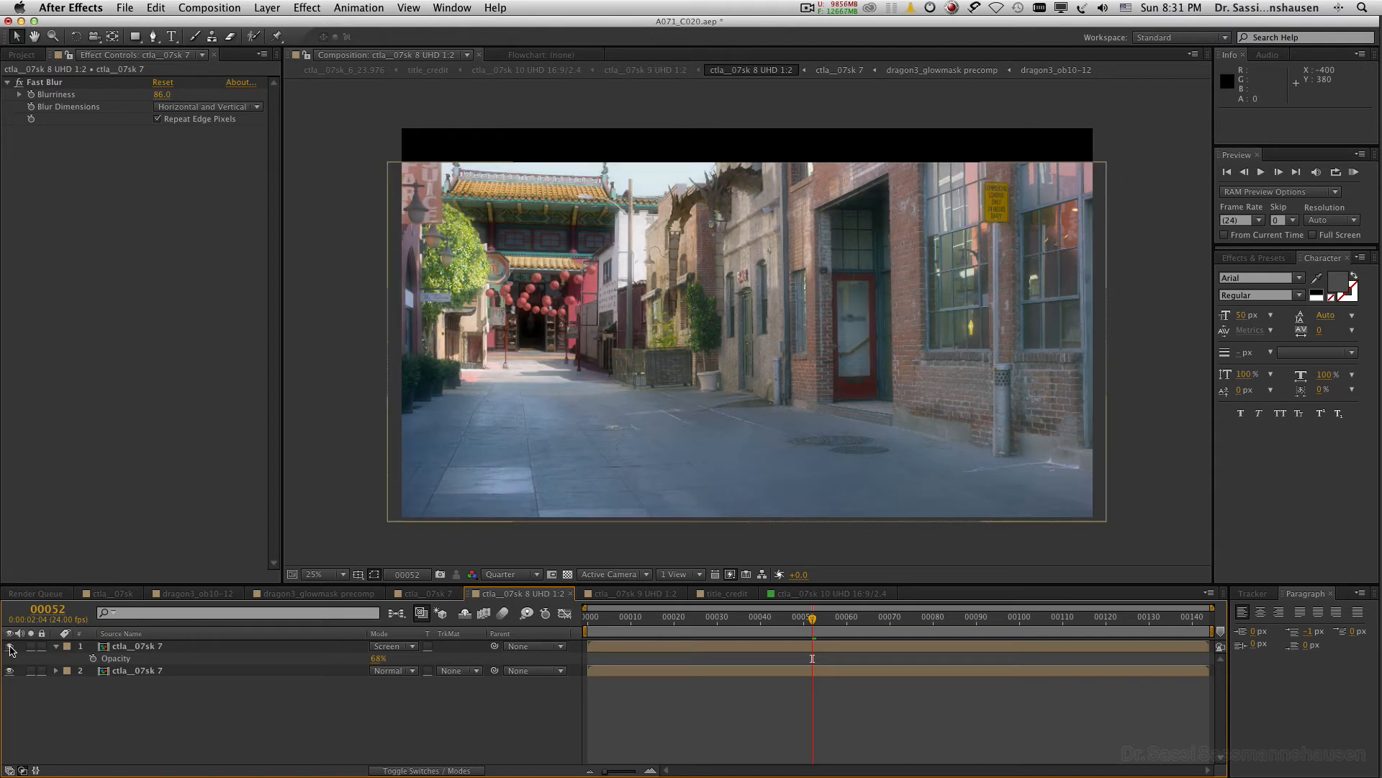
pyautogui.click(137, 649)
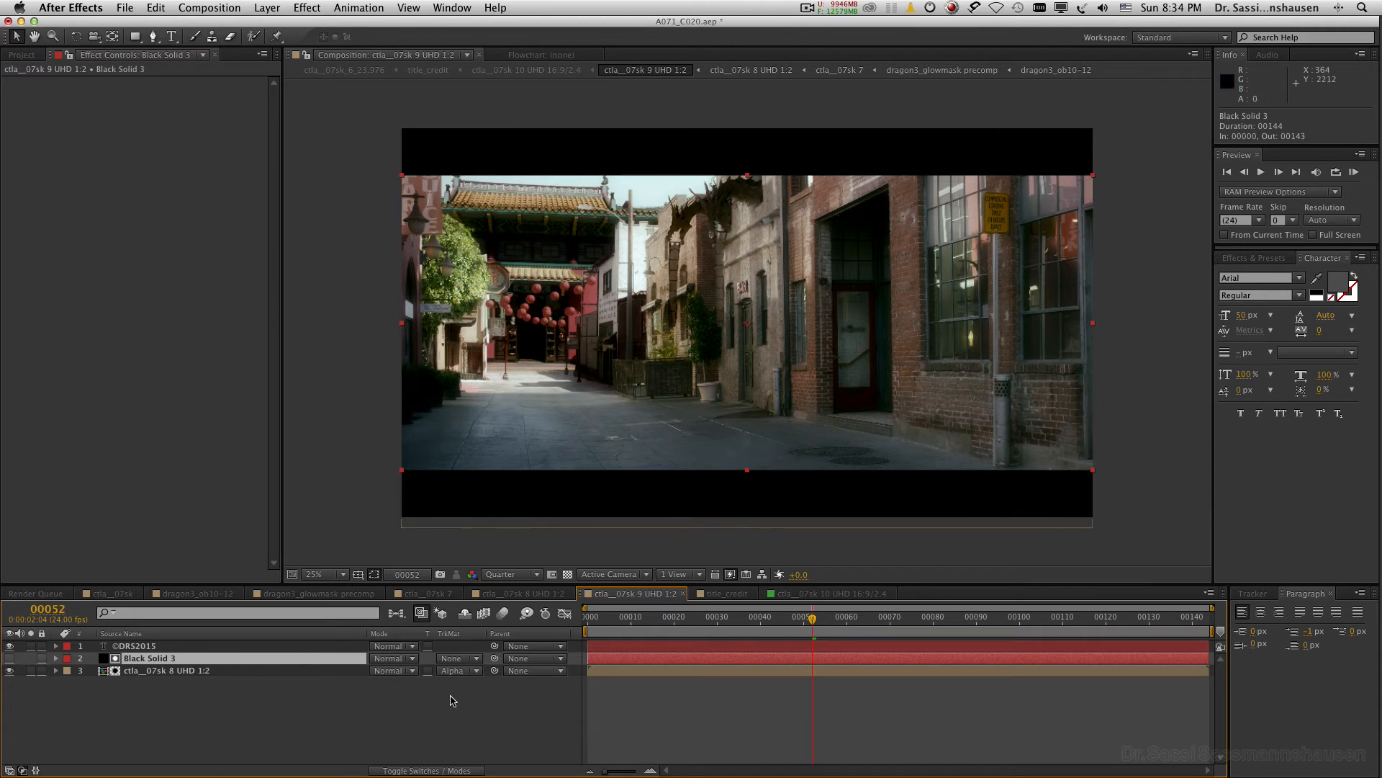
# Check the track matte options of the ctla__07sk 8 UHD 1:2 layer in the ctla__07sk 9 UHD 1:2 composition, leaving them as they are.
pyautogui.click(457, 670)
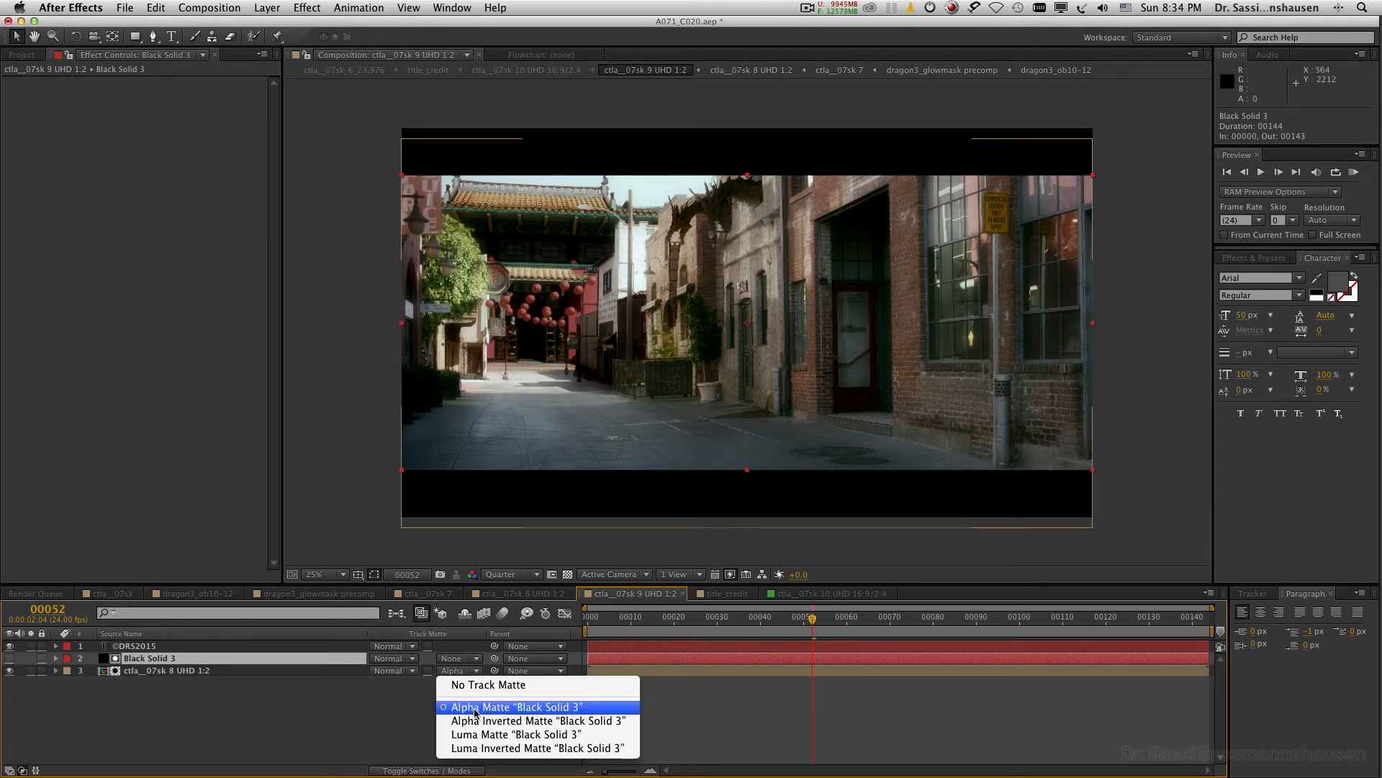
pyautogui.click(470, 672)
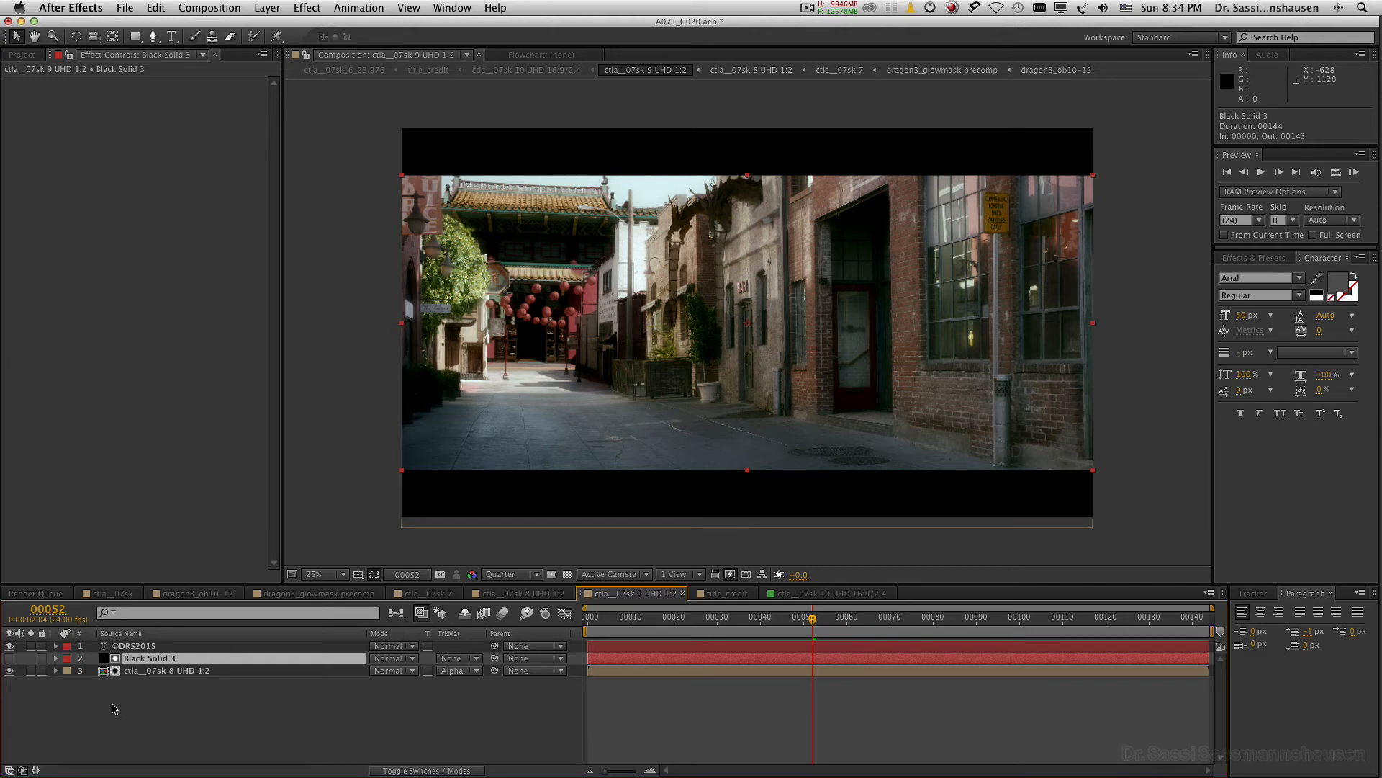
# Open the Looks effect of the ctla__07sk 8 UHD 1:2 layer for editing in Magic Bullet Looks and reveal the preset looks.
pyautogui.click(136, 672)
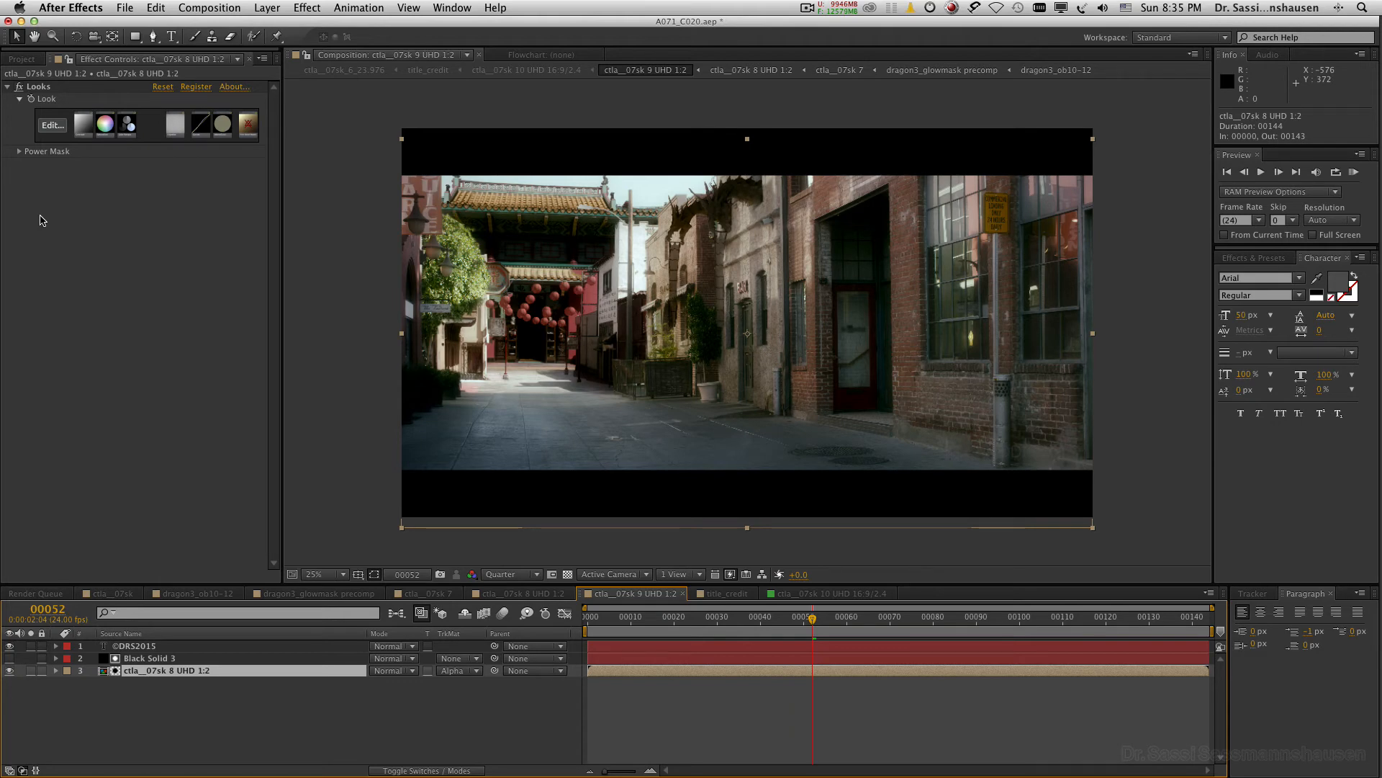
pyautogui.click(52, 126)
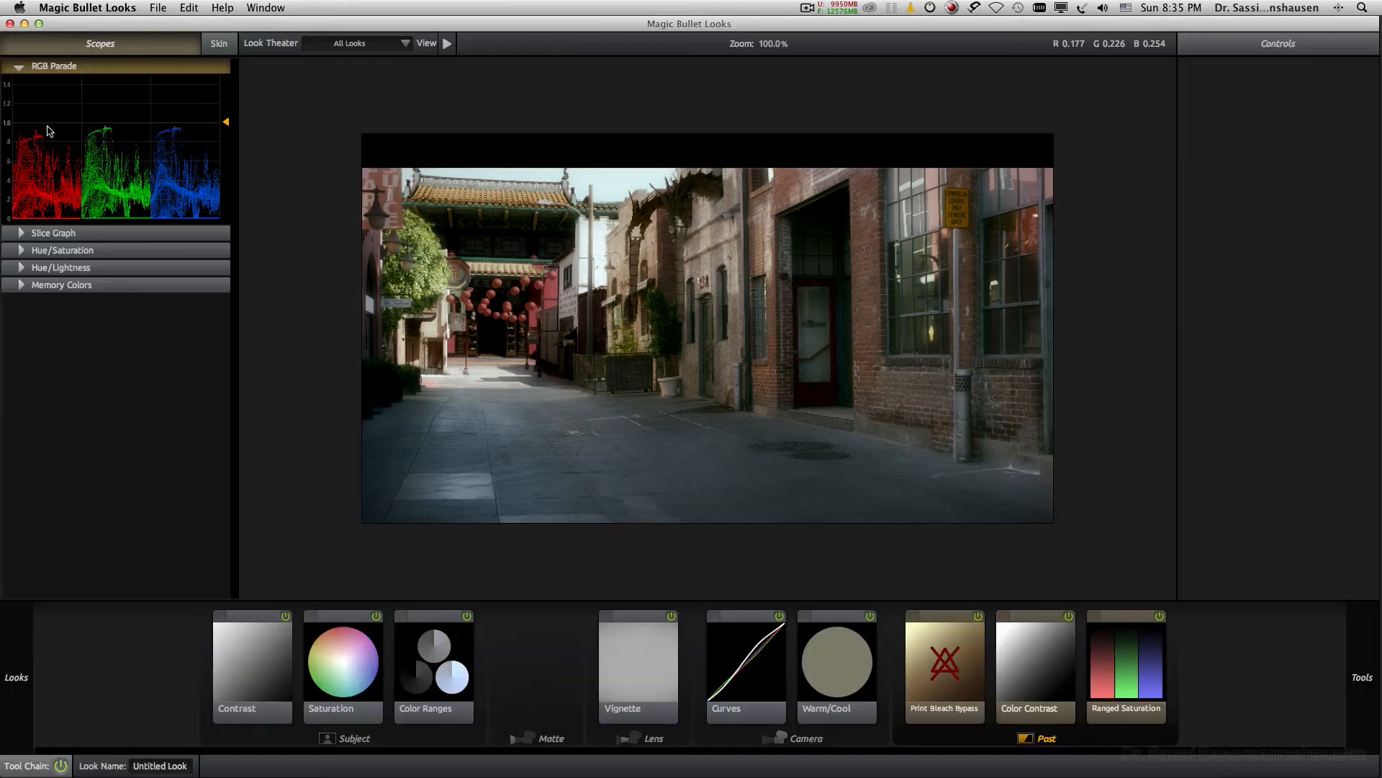
pyautogui.moveTo(16, 687)
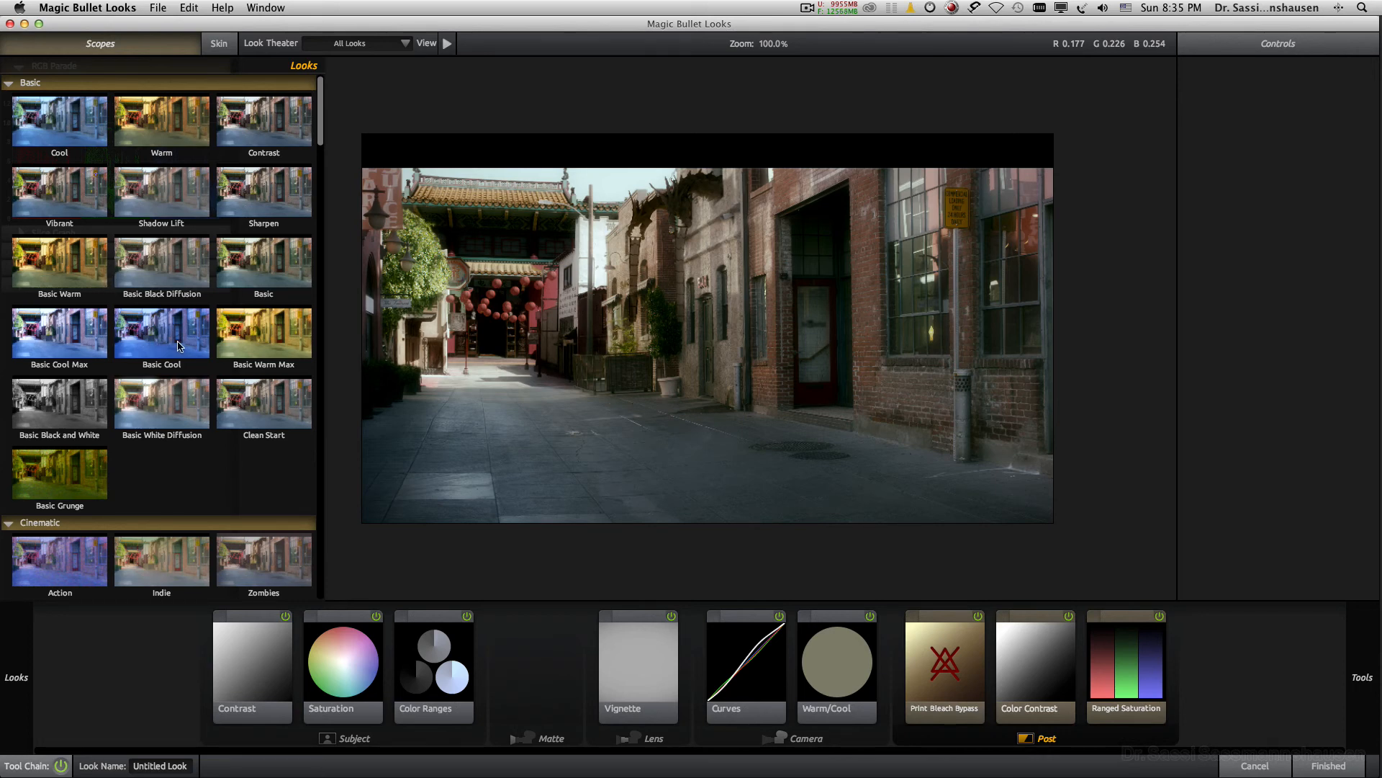
# Inspect the settings of the Print Bleach Bypass, Warm/Cool, Curves and Vignette tools in the look's tool chain.
pyautogui.click(945, 663)
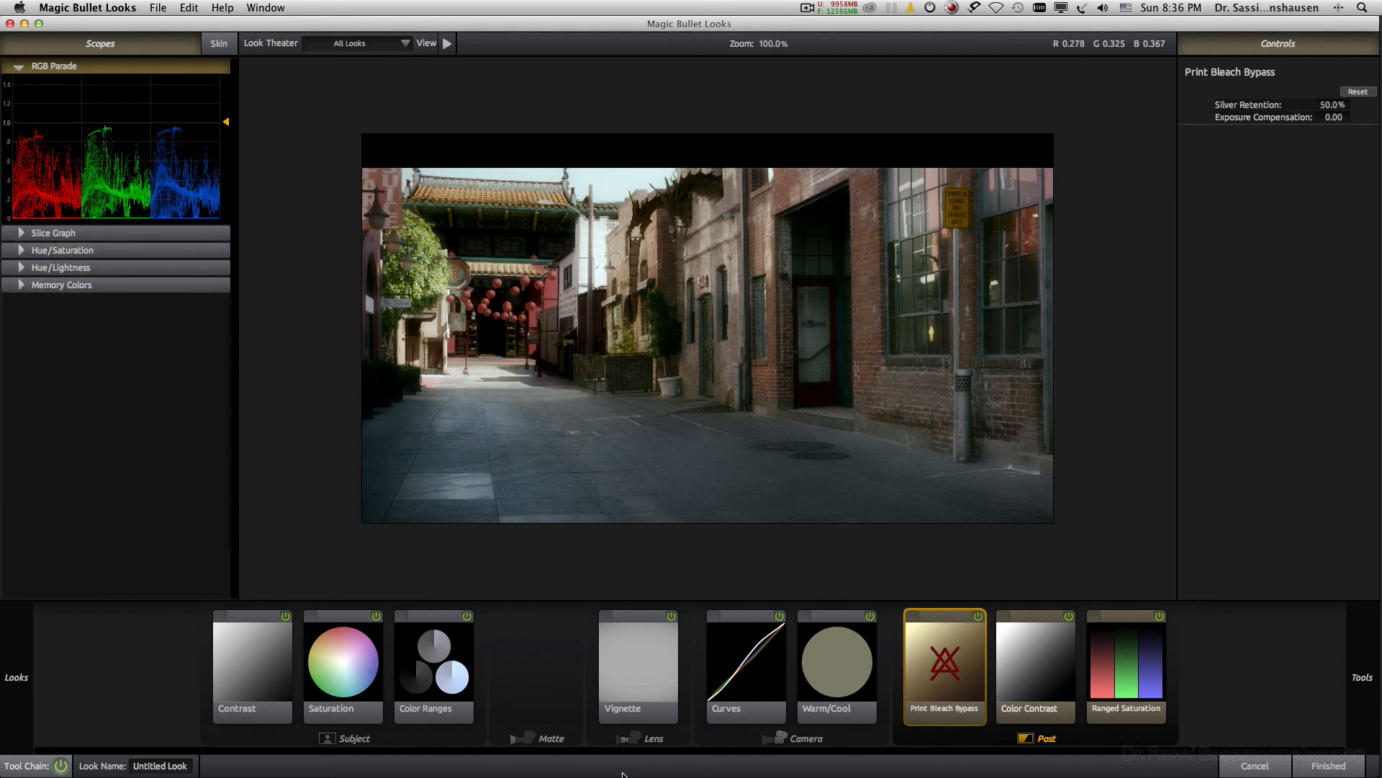
pyautogui.click(854, 677)
pyautogui.click(760, 668)
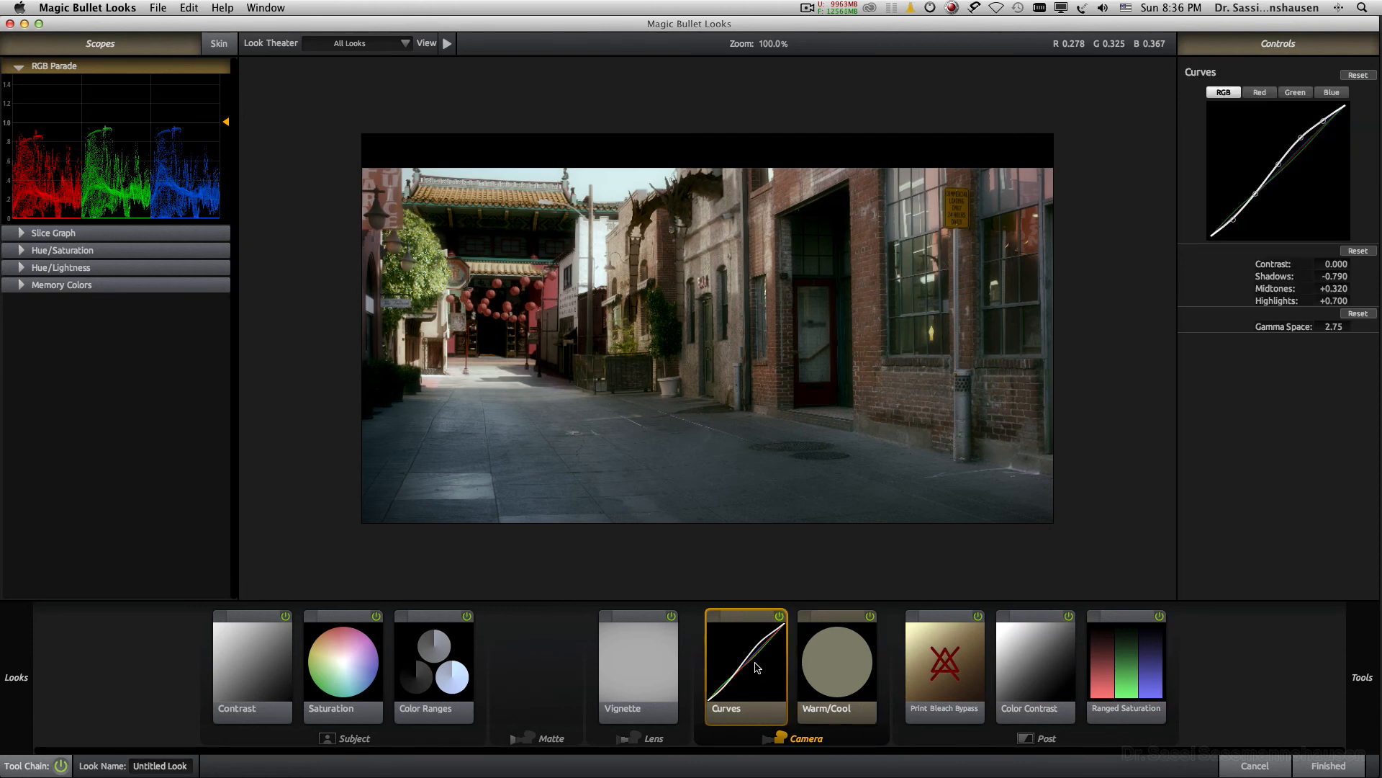
pyautogui.click(615, 655)
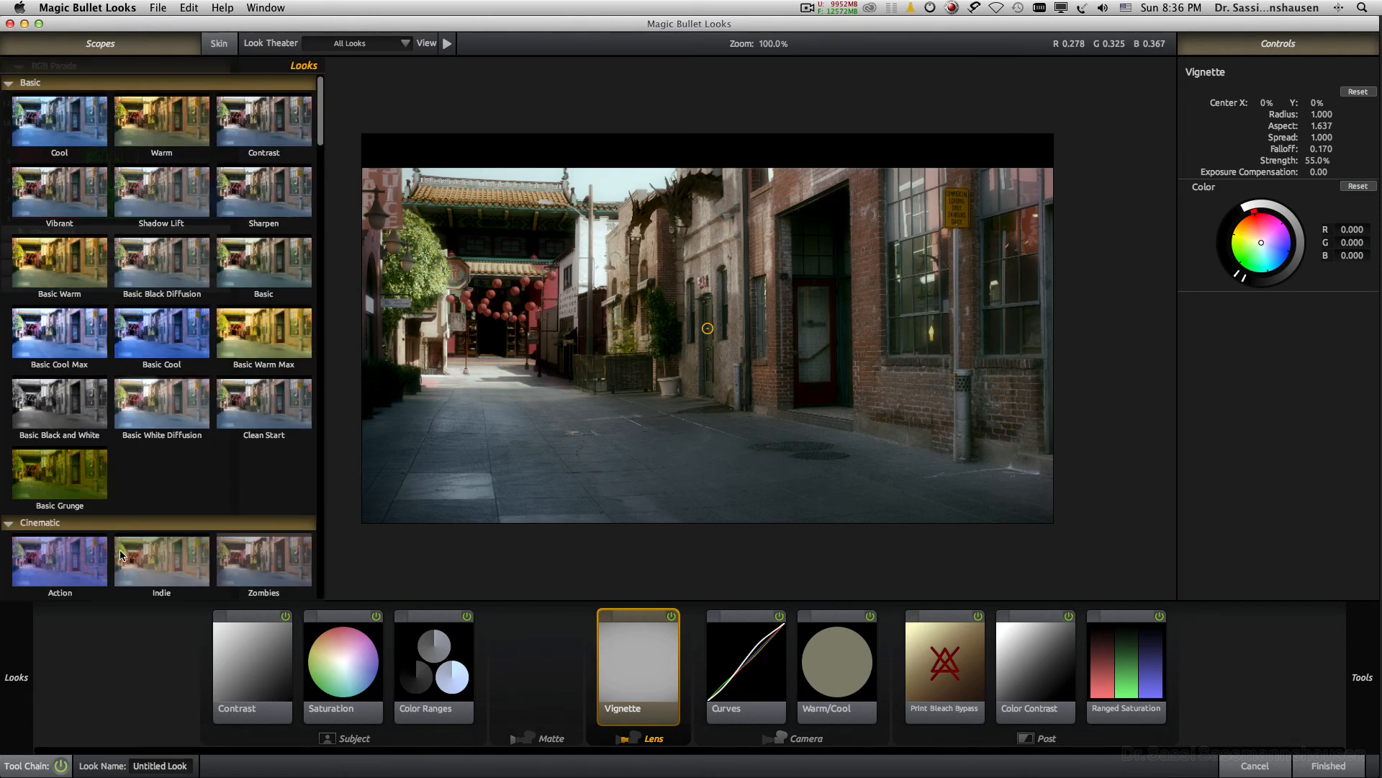
# Browse further through the preset looks, return to the After Effects composition without applying one, and deselect the layer.
pyautogui.scroll(-15, 128, 552)
pyautogui.scroll(-6, 128, 552)
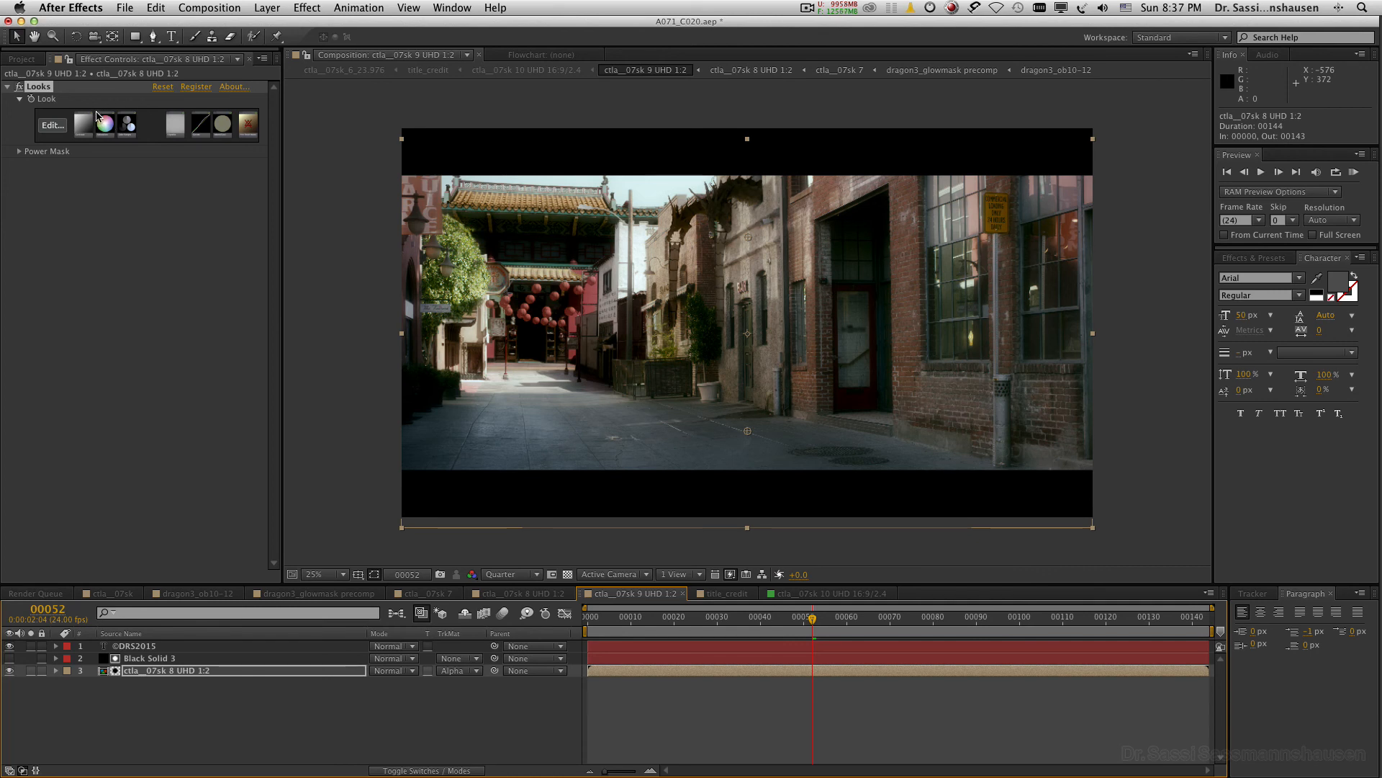
pyautogui.click(92, 330)
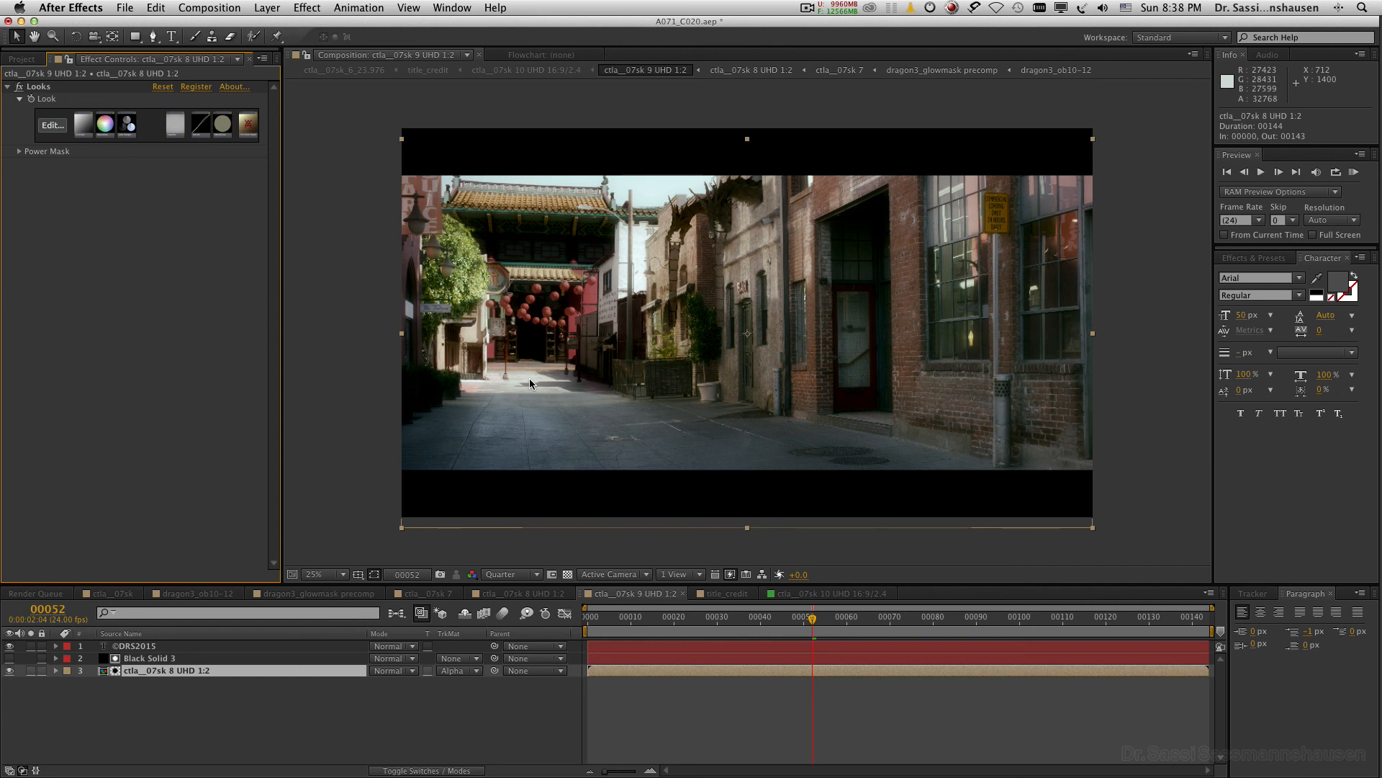
pyautogui.click(726, 734)
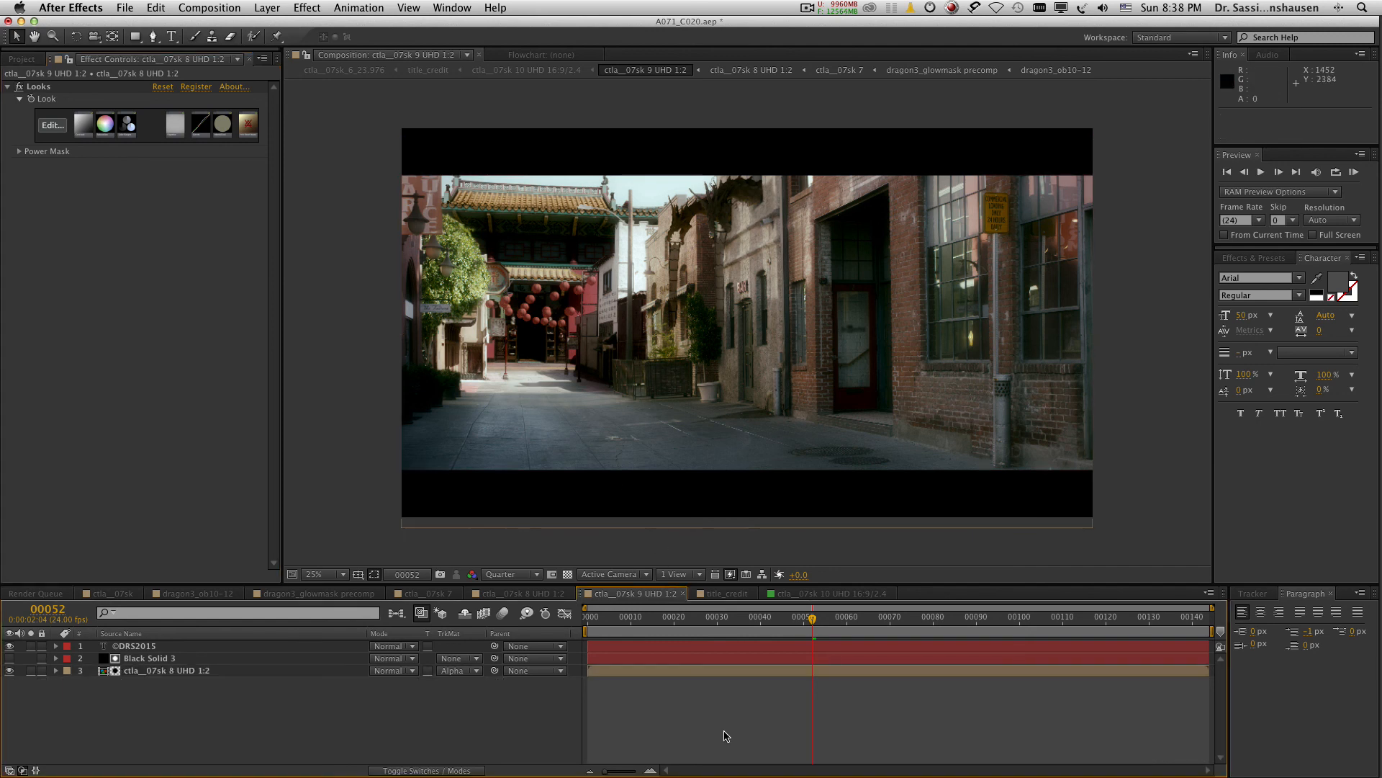